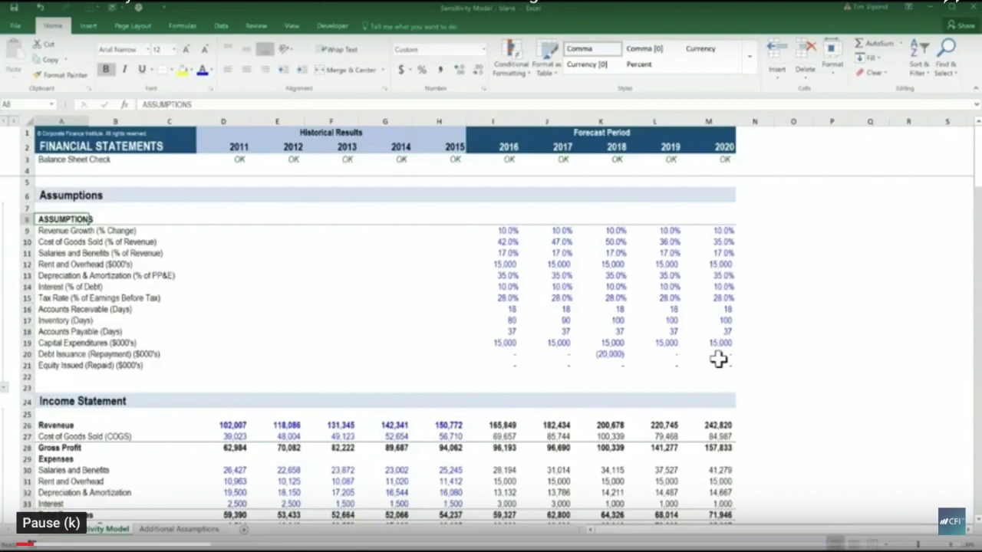
# Step: Examine the forecast assumption rows, from revenue growth through cost of goods sold, depreciation and interest, for 2016 to 2020
pyautogui.press('Right')
pyautogui.press('Right')
pyautogui.press('Right')
pyautogui.press('Right')
pyautogui.press('Right')
pyautogui.press('Right')
pyautogui.press('Right')
pyautogui.press('Right')
pyautogui.press('Right')
pyautogui.press('Right')
pyautogui.press('Right')
pyautogui.press('Up')
pyautogui.press('Left')
pyautogui.press('Left')
pyautogui.press('Up')
pyautogui.press('Up')
pyautogui.press('Left')
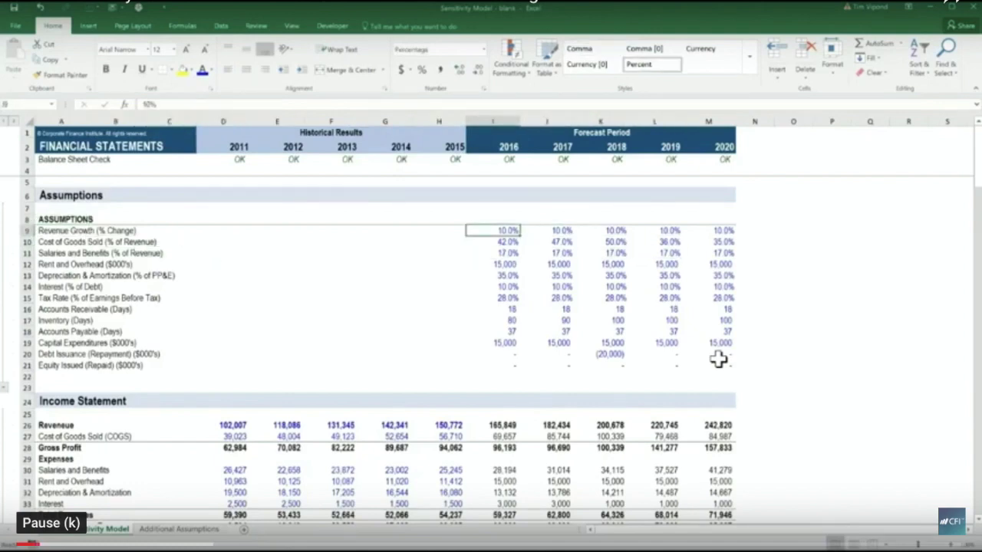
pyautogui.hotkey('shift', 'space')
pyautogui.press('Down')
pyautogui.press('Down')
pyautogui.press('Down')
pyautogui.press('Down')
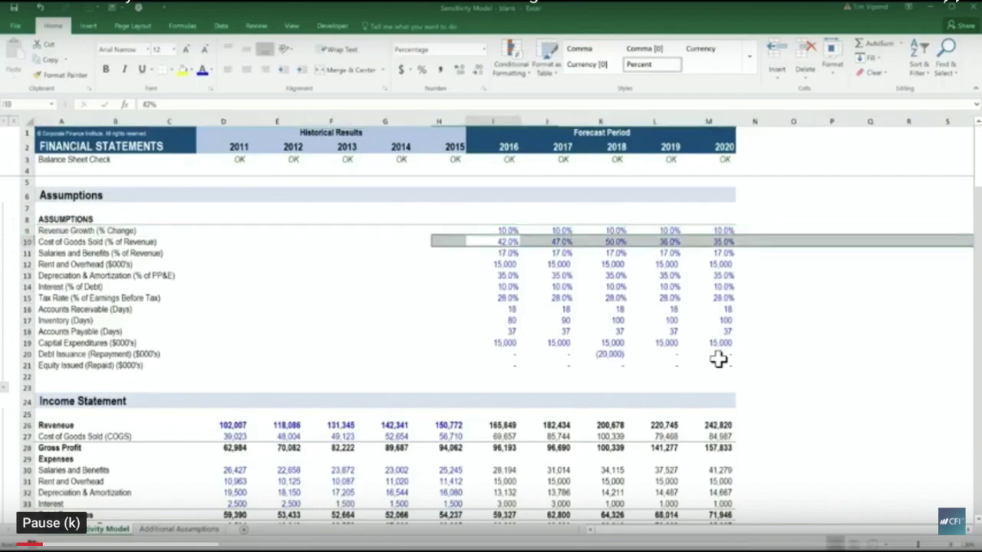
pyautogui.hotkey('shift', 'space')
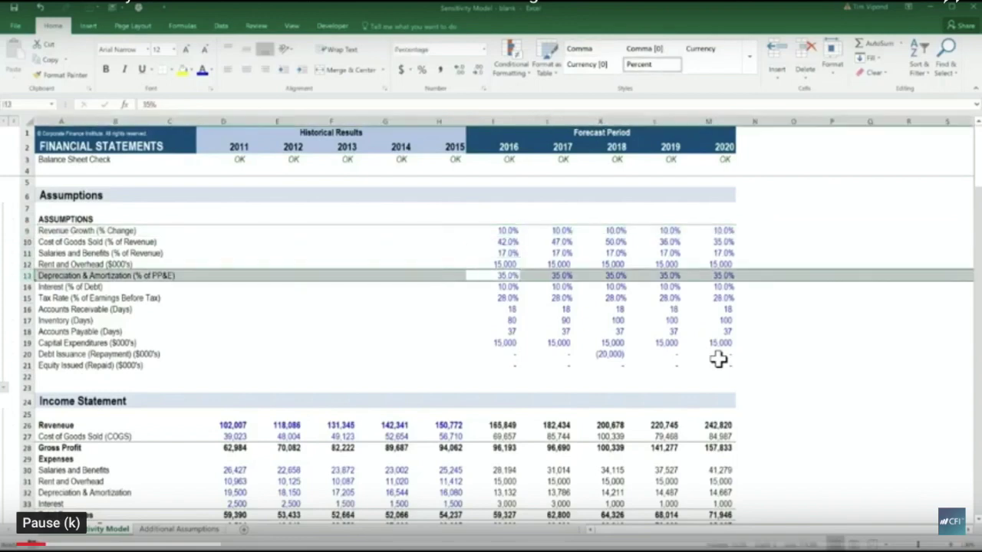
pyautogui.press('Up')
pyautogui.press('Up')
pyautogui.press('Up')
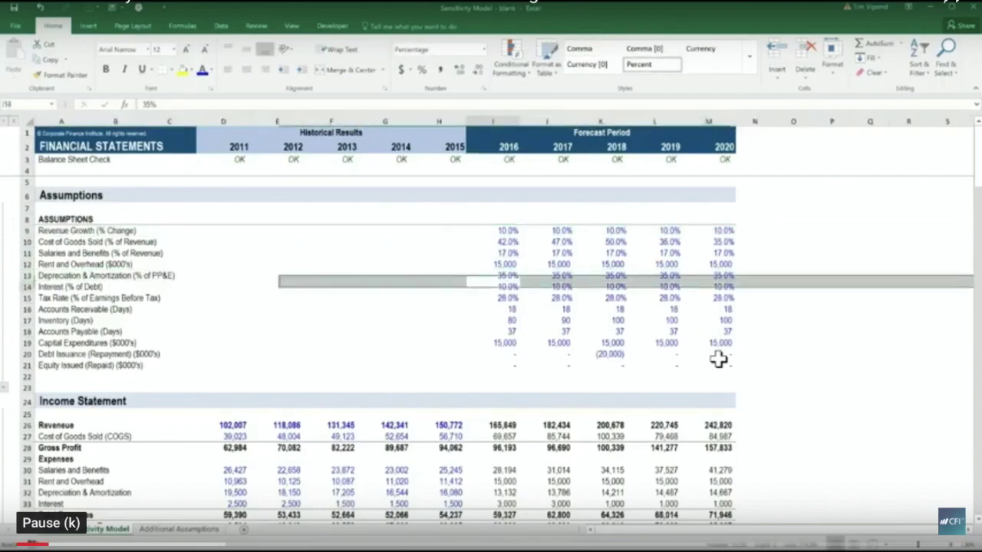
pyautogui.press('Up')
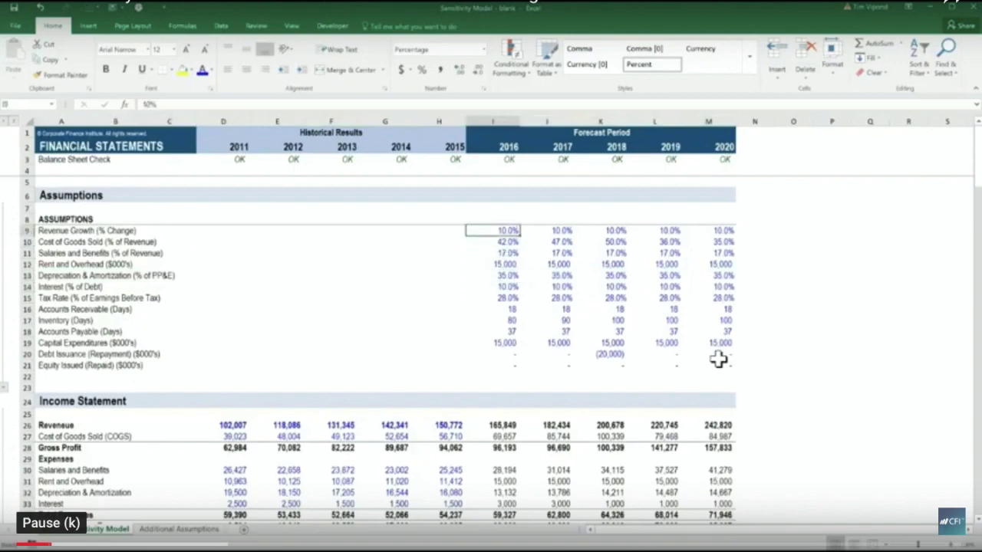
# Step: Copy the whole assumptions section, full rows 8 to 22, including its heading and the blank row beneath it
pyautogui.press('Left')
pyautogui.hotkey('ctrl', 'Left')
pyautogui.press('Up')
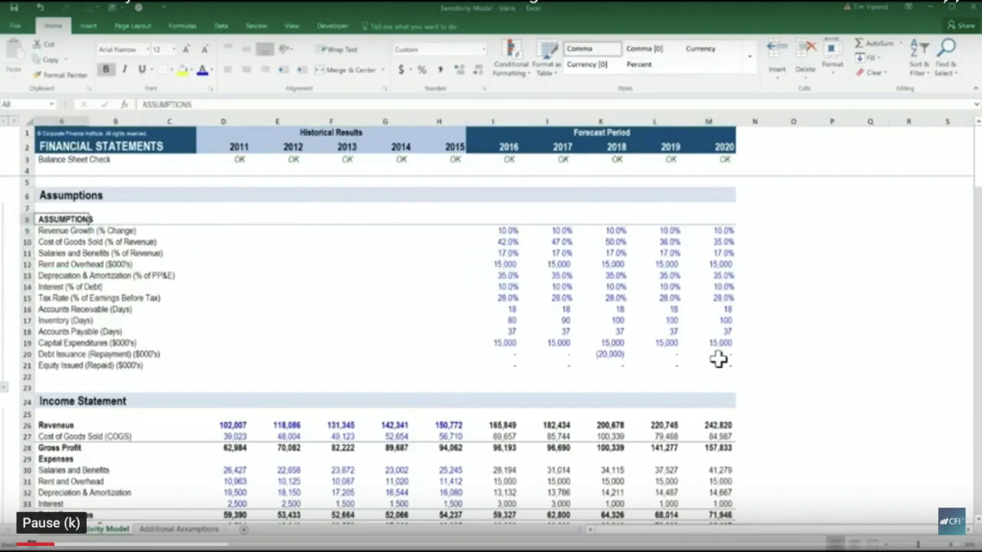
pyautogui.hotkey('shift', 'Down')
pyautogui.hotkey('shift', 'Down')
pyautogui.hotkey('shift', 'Down')
pyautogui.hotkey('shift', 'Down')
pyautogui.hotkey('shift', 'Down')
pyautogui.hotkey('shift', 'Down')
pyautogui.hotkey('shift', 'Down')
pyautogui.hotkey('shift', 'Down')
pyautogui.hotkey('shift', 'Down')
pyautogui.hotkey('shift', 'Down')
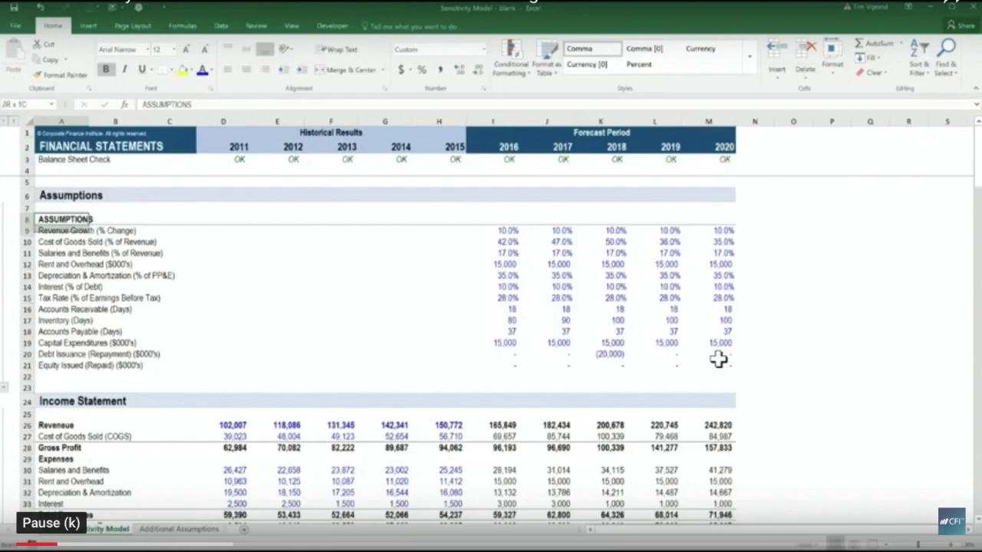
pyautogui.hotkey('shift', 'Down')
pyautogui.hotkey('shift', 'Down')
pyautogui.hotkey('shift', 'Down')
pyautogui.hotkey('shift', 'Down')
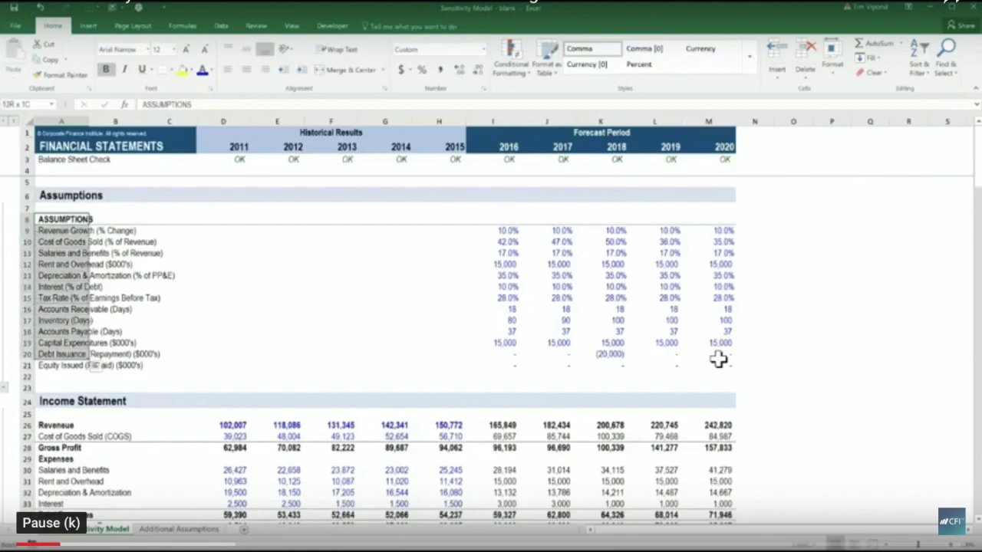
pyautogui.hotkey('shift', 'space')
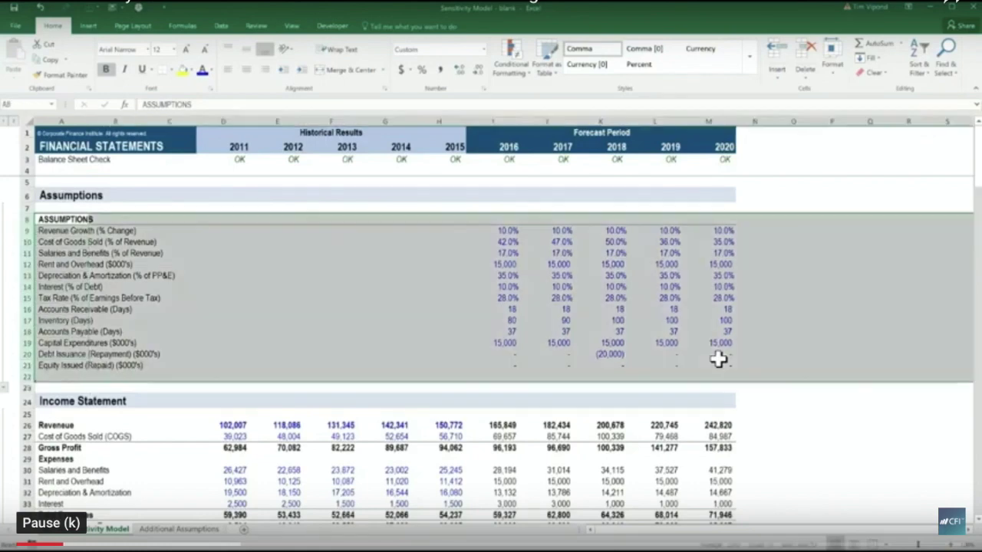
pyautogui.hotkey('ctrl', 'c')
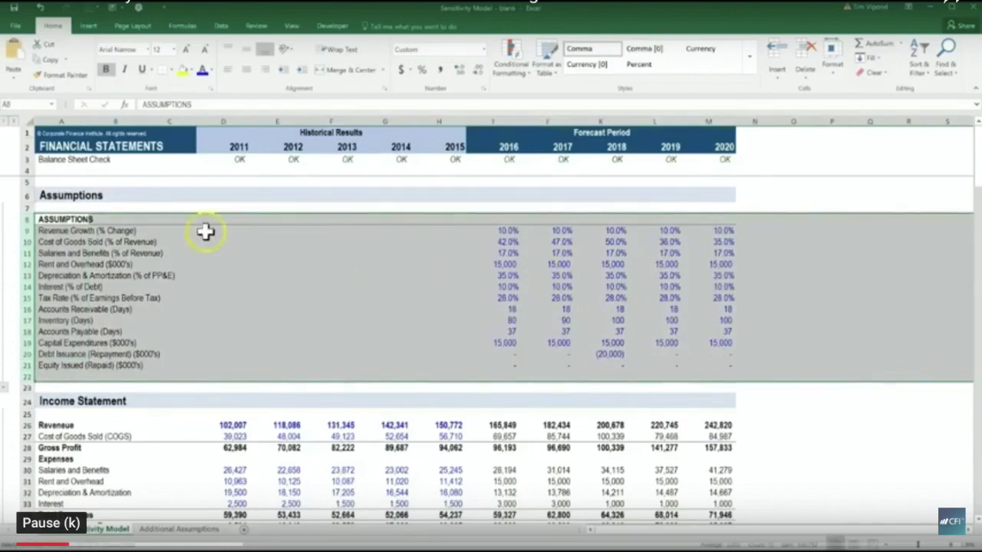
# Step: Insert the copied assumptions rows twice at row 8, making three identical blocks stacked above the Income Statement
pyautogui.rightClick(23, 218)
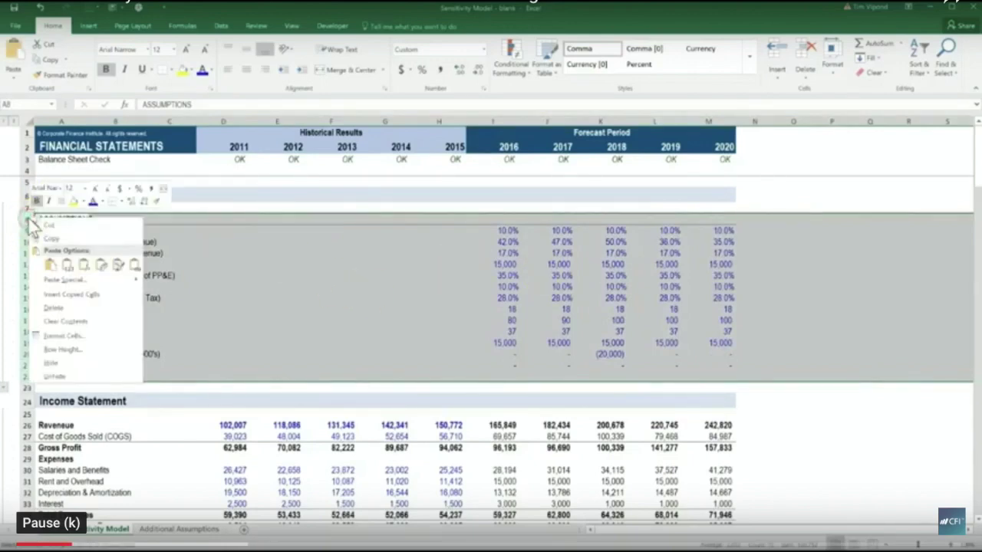
pyautogui.click(90, 307)
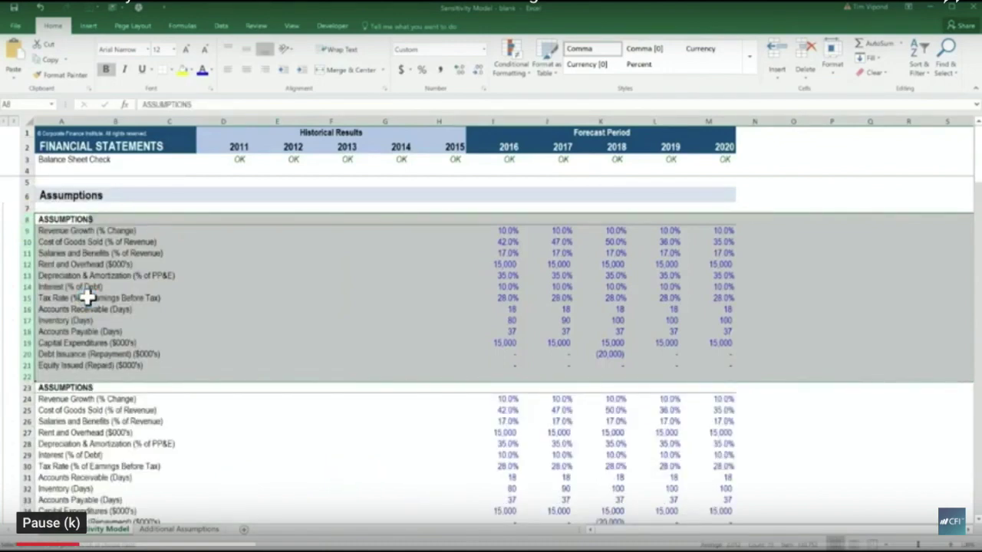
pyautogui.rightClick(28, 221)
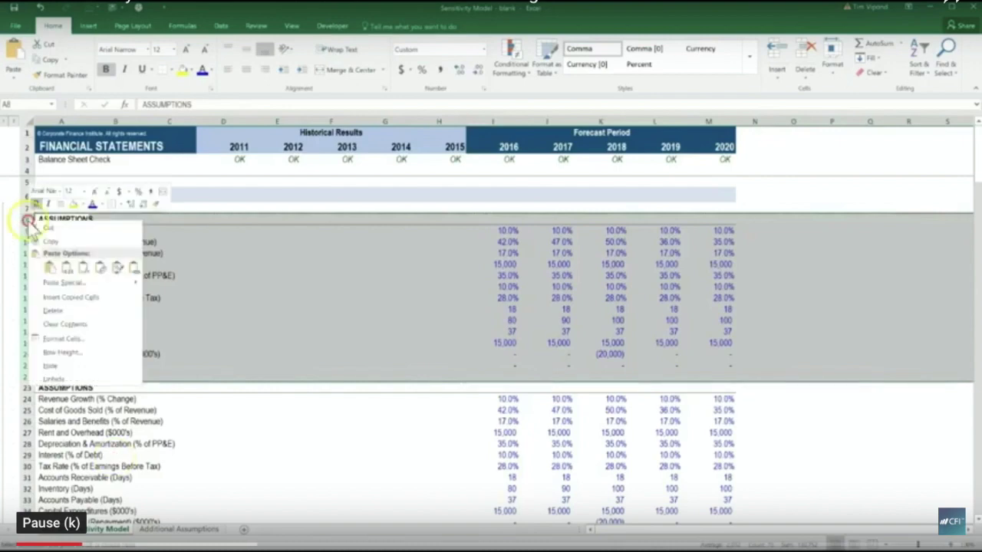
pyautogui.click(77, 298)
pyautogui.click(168, 329)
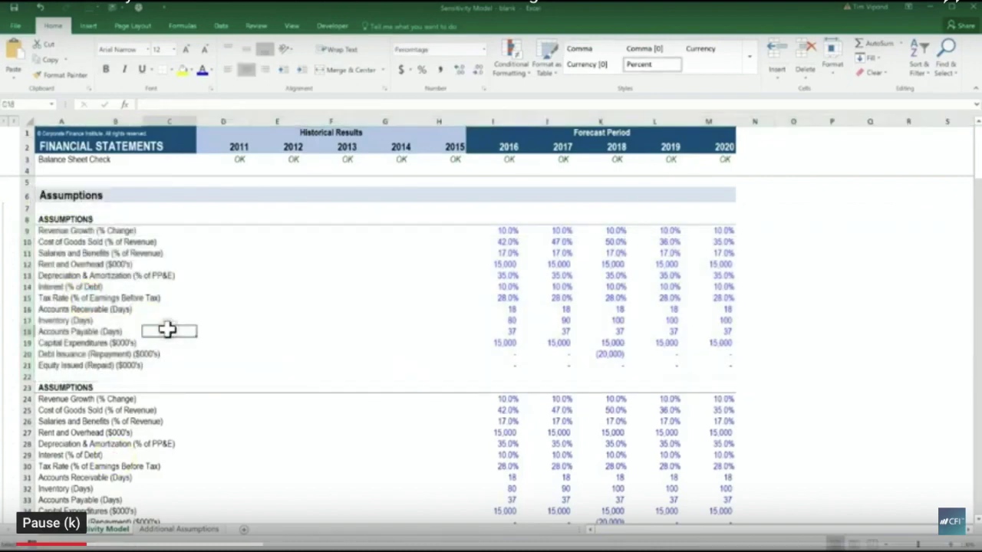
# Step: Review the stacked assumptions blocks down to the start of the Income Statement
pyautogui.press('Down')
pyautogui.press('Down')
pyautogui.press('Down')
pyautogui.press('Down')
pyautogui.press('Down')
pyautogui.press('Down')
pyautogui.press('Down')
pyautogui.press('Down')
pyautogui.press('Down')
pyautogui.press('Down')
pyautogui.press('Down')
pyautogui.press('Down')
pyautogui.press('Down')
pyautogui.press('Down')
pyautogui.press('Down')
pyautogui.press('Down')
pyautogui.press('Down')
pyautogui.press('Down')
pyautogui.press('Down')
pyautogui.press('Down')
pyautogui.press('Down')
pyautogui.press('Down')
pyautogui.press('Down')
pyautogui.press('Down')
pyautogui.press('Down')
pyautogui.press('Down')
pyautogui.press('Down')
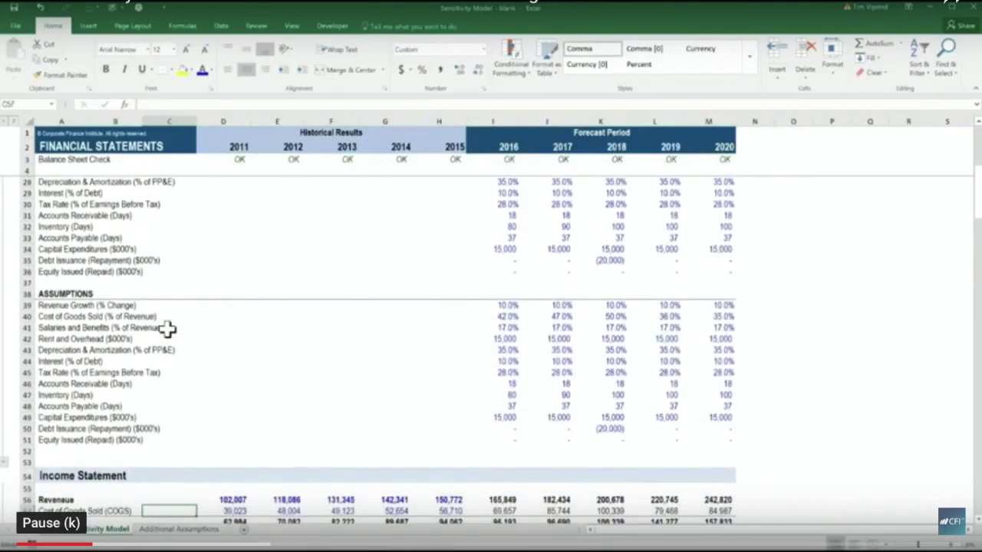
# Step: Examine the third assumptions block in rows 39 to 52, across to the 2020 forecast column
pyautogui.press('Up')
pyautogui.press('Up')
pyautogui.press('Up')
pyautogui.press('Up')
pyautogui.press('Up')
pyautogui.press('Up')
pyautogui.press('Up')
pyautogui.press('Up')
pyautogui.press('Up')
pyautogui.press('Up')
pyautogui.press('Up')
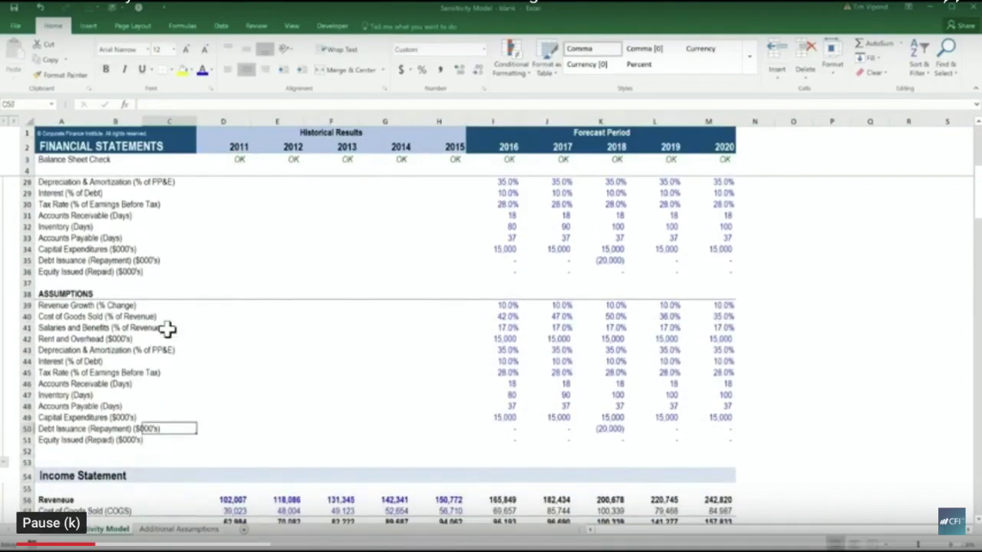
pyautogui.press('Up')
pyautogui.press('Up')
pyautogui.press('Up')
pyautogui.press('Up')
pyautogui.press('Up')
pyautogui.press('Up')
pyautogui.press('Up')
pyautogui.hotkey('shift', 'Right')
pyautogui.hotkey('shift', 'Down')
pyautogui.hotkey('shift', 'Right')
pyautogui.hotkey('shift', 'Down')
pyautogui.hotkey('shift', 'Right')
pyautogui.hotkey('shift', 'Down')
pyautogui.hotkey('shift', 'Right')
pyautogui.hotkey('shift', 'Down')
pyautogui.hotkey('shift', 'Right')
pyautogui.hotkey('shift', 'Down')
pyautogui.hotkey('shift', 'Right')
pyautogui.hotkey('shift', 'Down')
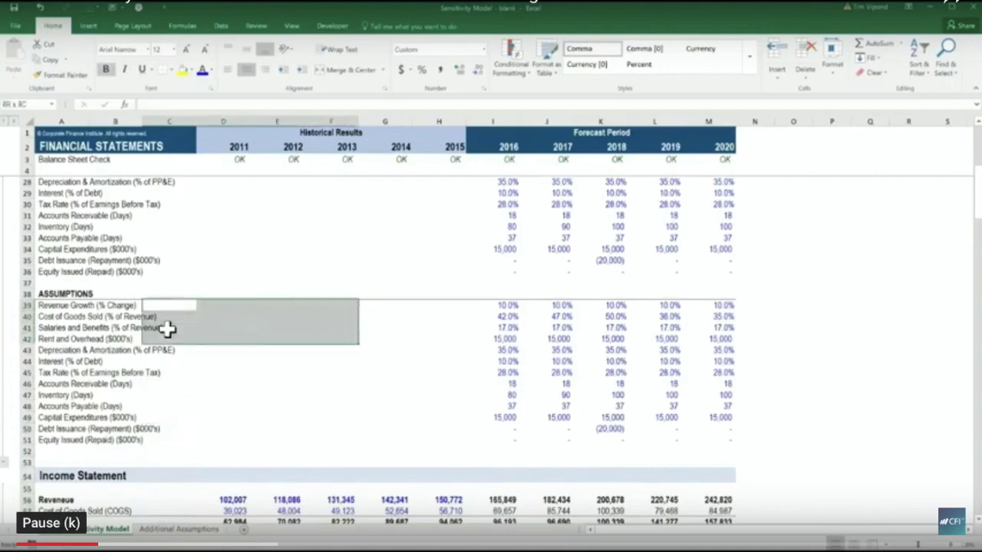
pyautogui.hotkey('shift', 'Right')
pyautogui.hotkey('shift', 'Down')
pyautogui.hotkey('shift', 'Right')
pyautogui.hotkey('shift', 'Down')
pyautogui.hotkey('shift', 'Right')
pyautogui.hotkey('shift', 'Down')
pyautogui.hotkey('shift', 'Right')
pyautogui.hotkey('shift', 'Down')
pyautogui.hotkey('shift', 'Down')
pyautogui.hotkey('shift', 'Down')
pyautogui.hotkey('shift', 'Down')
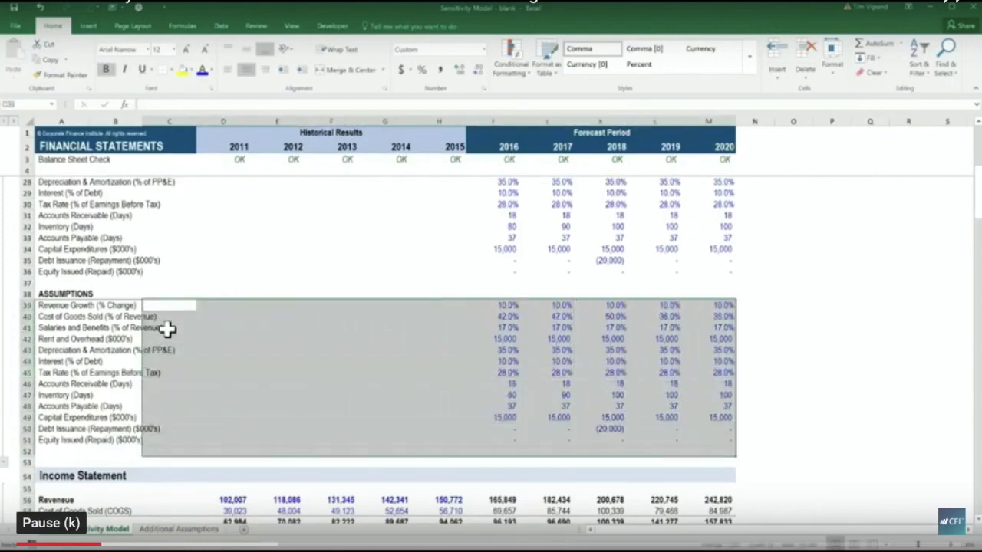
# Step: Rename the heading of the first assumptions block, in cell A8, as UPSIDE CASE
pyautogui.press('Up')
pyautogui.press('Up')
pyautogui.press('Up')
pyautogui.press('Up')
pyautogui.press('Up')
pyautogui.press('Up')
pyautogui.press('Up')
pyautogui.press('Up')
pyautogui.press('Up')
pyautogui.press('Up')
pyautogui.press('Up')
pyautogui.press('Up')
pyautogui.press('Up')
pyautogui.press('Up')
pyautogui.press('Up')
pyautogui.press('Up')
pyautogui.press('Up')
pyautogui.press('Up')
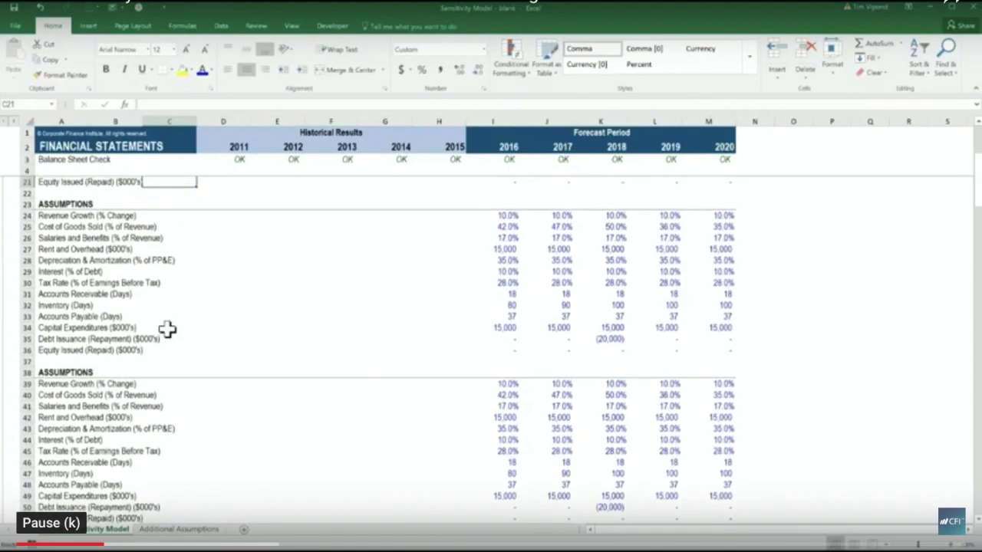
pyautogui.press('Up')
pyautogui.press('Up')
pyautogui.press('Up')
pyautogui.press('Up')
pyautogui.press('Up')
pyautogui.press('Up')
pyautogui.press('Up')
pyautogui.press('Up')
pyautogui.press('Up')
pyautogui.press('Up')
pyautogui.press('Up')
pyautogui.press('Up')
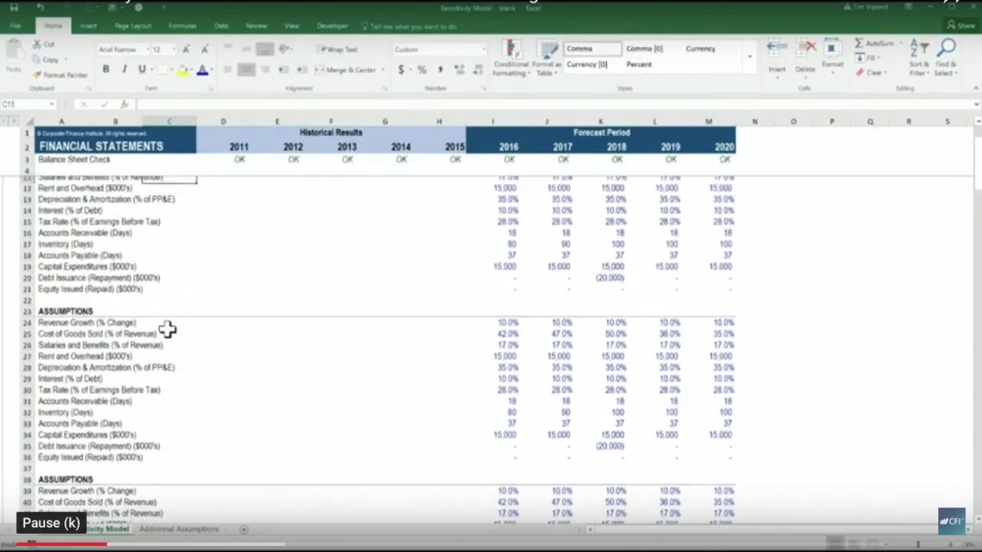
pyautogui.press('Up')
pyautogui.press('Up')
pyautogui.press('Up')
pyautogui.press('Up')
pyautogui.press('Down')
pyautogui.press('Down')
pyautogui.press('Down')
pyautogui.press('Left')
pyautogui.press('Left')
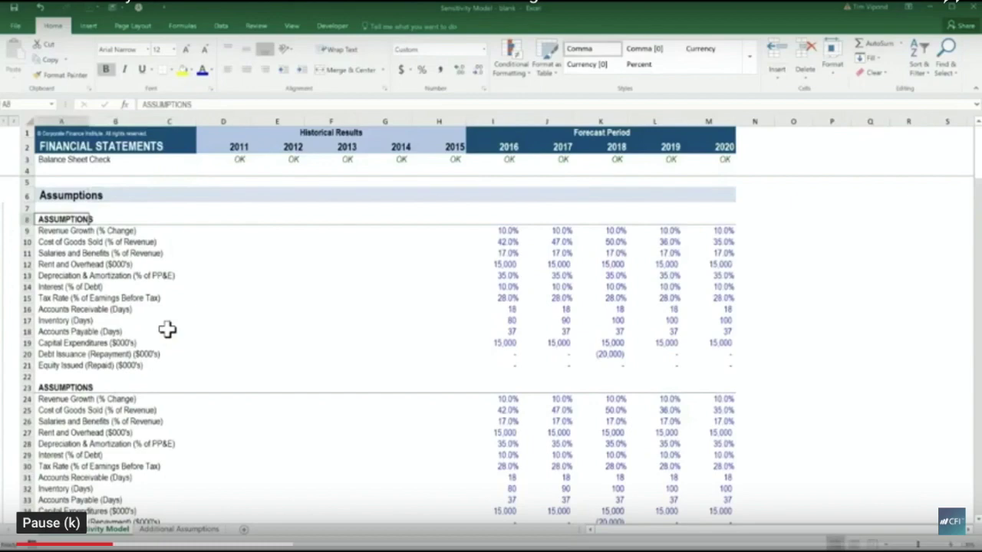
pyautogui.write('U')
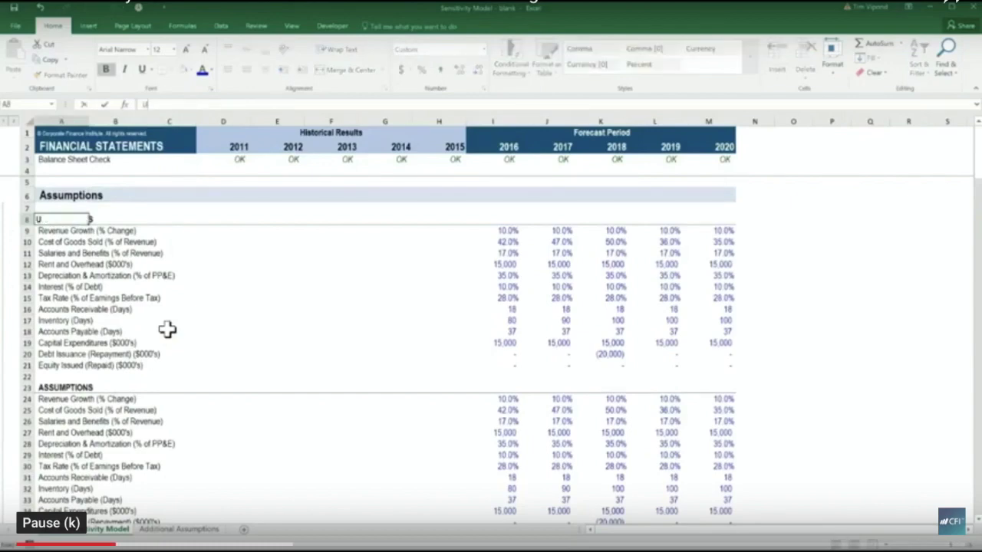
pyautogui.write('PSIDE CASE')
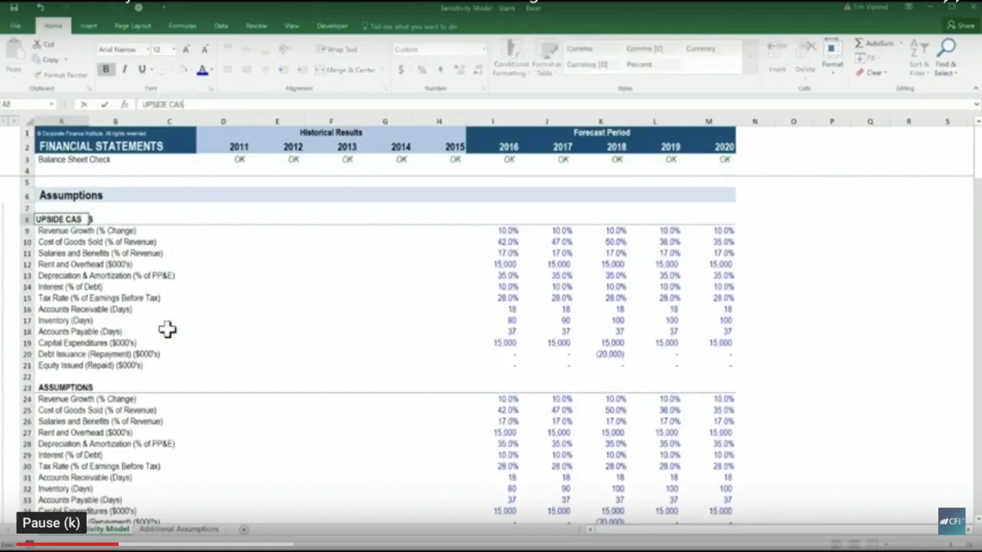
pyautogui.press('Return')
# Step: Rename the heading of the second assumptions block, in cell A23, as DOWNSIDE CASE
pyautogui.press('Down')
pyautogui.press('Down')
pyautogui.press('Down')
pyautogui.press('Down')
pyautogui.press('Down')
pyautogui.press('Down')
pyautogui.press('Down')
pyautogui.press('Down')
pyautogui.press('Down')
pyautogui.press('Down')
pyautogui.press('Down')
pyautogui.press('Down')
pyautogui.press('Down')
pyautogui.press('Down')
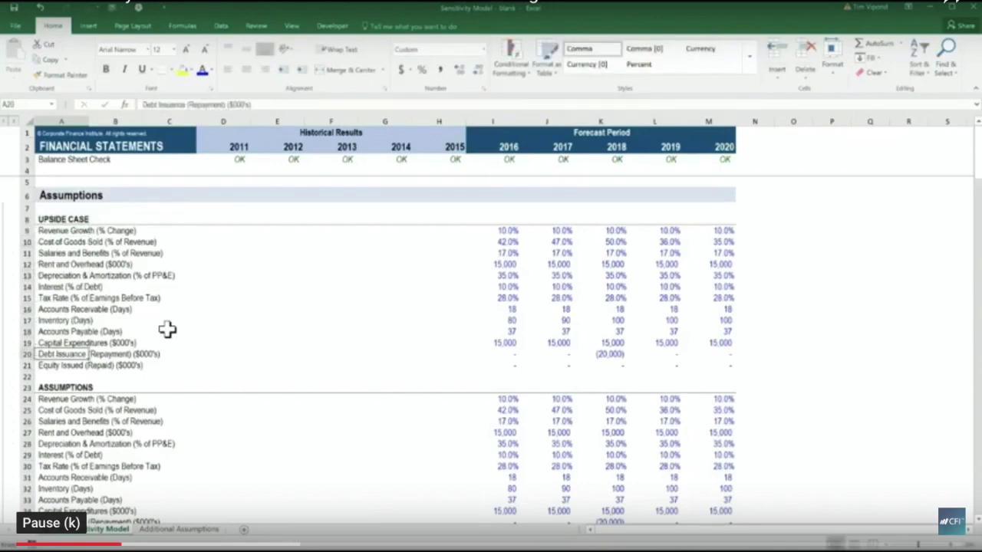
pyautogui.write('DOWN')
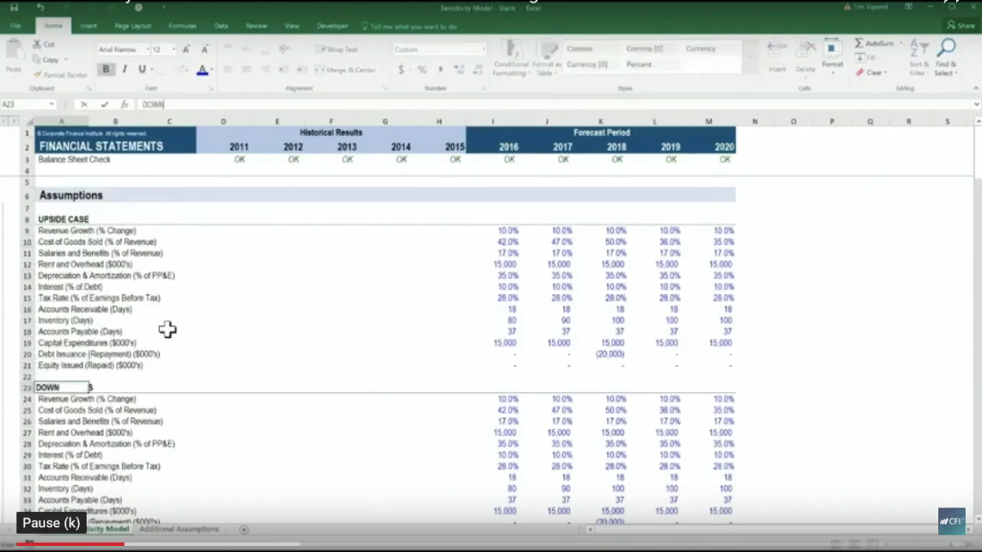
pyautogui.write('SIDE CASE')
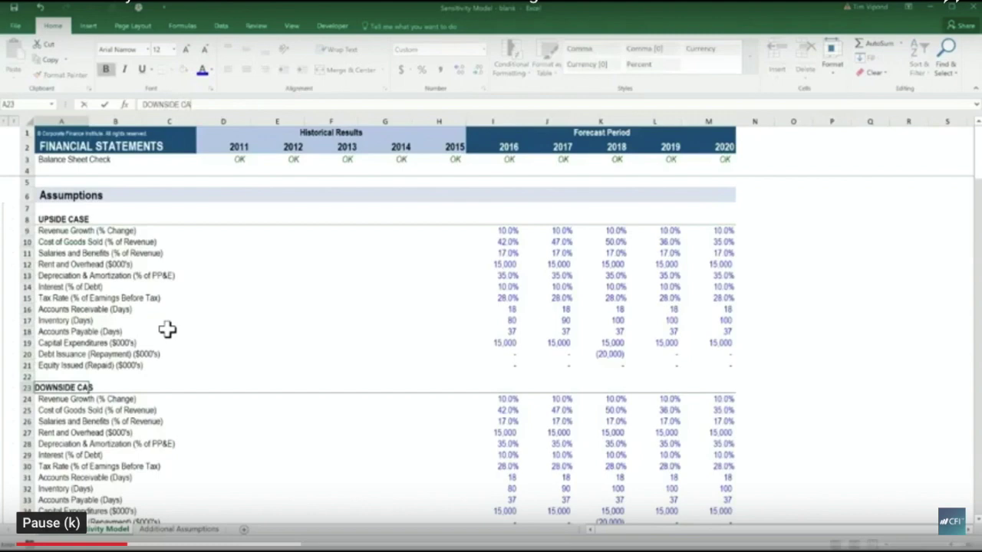
pyautogui.press('Return')
# Step: Rename the heading of the third assumptions block, in cell A38, as LIVE CASE
pyautogui.press('Down')
pyautogui.press('Down')
pyautogui.press('Down')
pyautogui.press('Down')
pyautogui.press('Down')
pyautogui.press('Down')
pyautogui.press('Down')
pyautogui.press('Down')
pyautogui.press('Down')
pyautogui.press('Down')
pyautogui.press('Down')
pyautogui.press('Down')
pyautogui.press('Down')
pyautogui.press('Down')
pyautogui.press('Down')
pyautogui.press('Down')
pyautogui.press('Down')
pyautogui.press('Down')
pyautogui.press('Down')
pyautogui.press('Down')
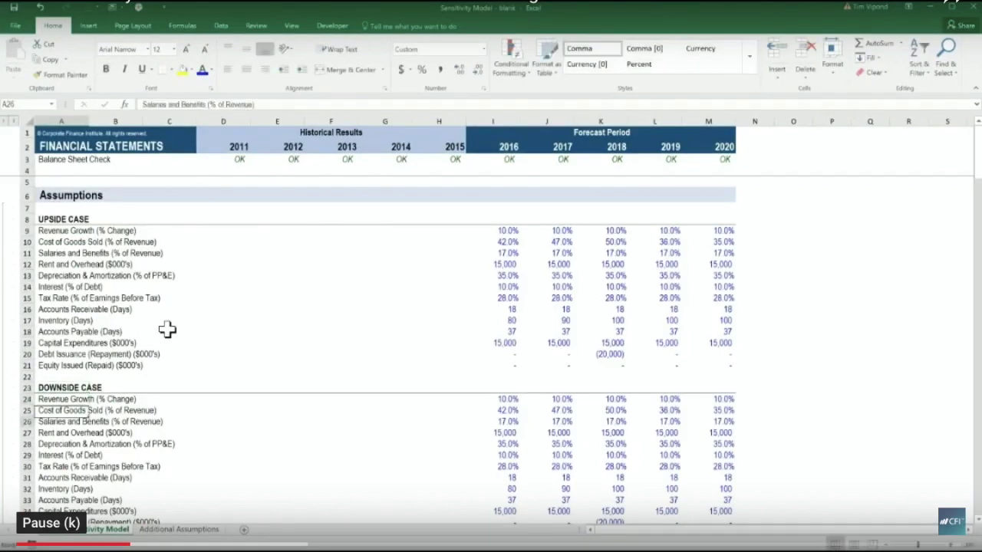
pyautogui.press('Up')
pyautogui.press('Up')
pyautogui.press('Up')
pyautogui.press('Up')
pyautogui.press('Up')
pyautogui.press('Up')
pyautogui.press('Up')
pyautogui.press('Up')
pyautogui.press('Up')
pyautogui.press('Up')
pyautogui.press('Up')
pyautogui.press('Up')
pyautogui.press('Up')
pyautogui.press('Up')
pyautogui.press('Down')
pyautogui.press('Down')
pyautogui.press('Down')
pyautogui.write('LIVE')
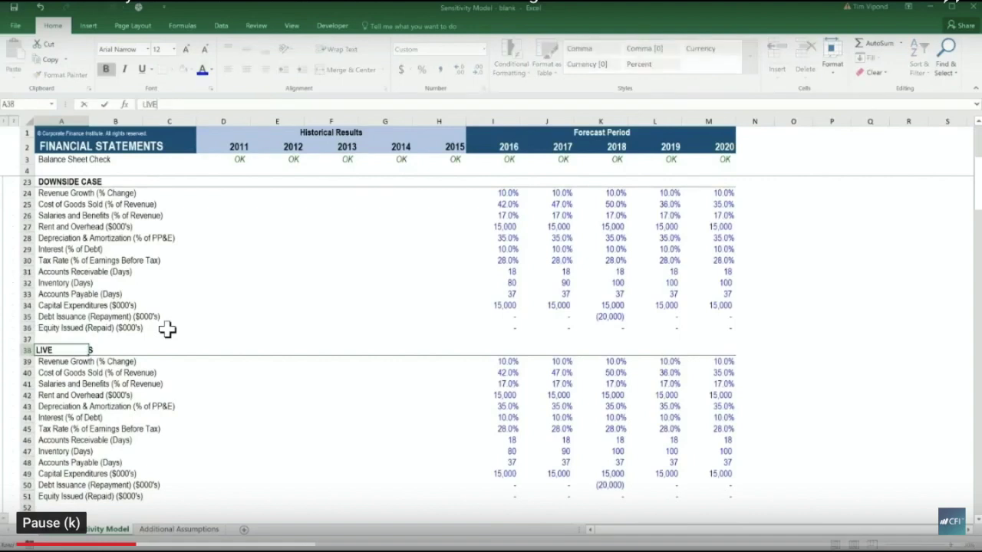
pyautogui.write(' CHASE')
pyautogui.press('BackSpace')
pyautogui.press('BackSpace')
pyautogui.press('BackSpace')
pyautogui.press('BackSpace')
pyautogui.press('BackSpace')
pyautogui.write('A')
pyautogui.press('BackSpace')
pyautogui.write('CASE')
pyautogui.press('Return')
# Step: Examine the live case's 2016 to 2020 forecast assumptions by selecting the whole range I39:M51
pyautogui.press('Down')
pyautogui.press('Down')
pyautogui.press('Right')
pyautogui.press('Down')
pyautogui.press('Down')
pyautogui.press('Down')
pyautogui.press('Down')
pyautogui.press('Right')
pyautogui.press('Right')
pyautogui.press('Right')
pyautogui.press('Right')
pyautogui.press('Right')
pyautogui.press('Right')
pyautogui.press('Right')
pyautogui.press('Up')
pyautogui.press('Up')
pyautogui.press('Up')
pyautogui.press('Up')
pyautogui.press('Up')
pyautogui.press('Up')
pyautogui.hotkey('ctrl', 'shift', 'Down')
pyautogui.hotkey('ctrl', 'shift', 'Right')
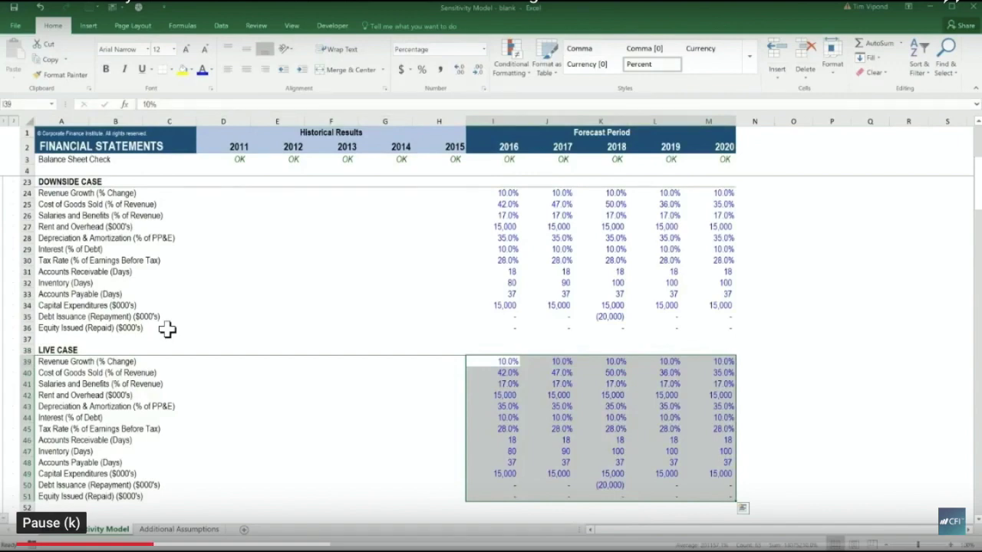
# Step: Review the downside and upside case blocks back up to the upside 2016 revenue growth assumption in cell I9
pyautogui.press('Up')
pyautogui.press('Up')
pyautogui.press('Up')
pyautogui.press('Up')
pyautogui.press('Up')
pyautogui.press('Up')
pyautogui.press('Up')
pyautogui.press('Up')
pyautogui.press('Up')
pyautogui.press('Up')
pyautogui.press('Up')
pyautogui.press('Up')
pyautogui.press('Up')
pyautogui.press('Up')
pyautogui.press('Up')
pyautogui.press('Up')
pyautogui.press('Up')
pyautogui.press('Up')
pyautogui.press('Up')
pyautogui.press('Up')
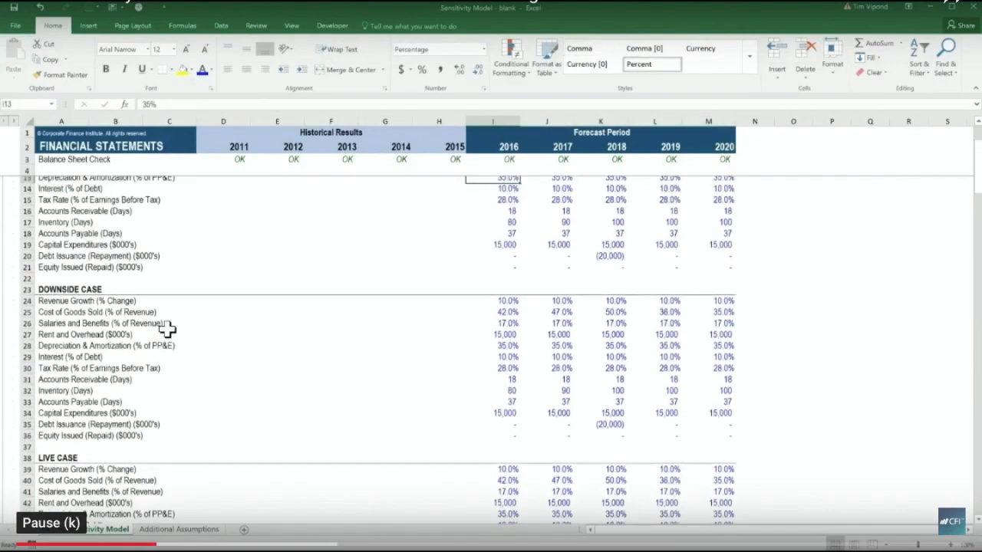
pyautogui.press('Up')
pyautogui.press('Up')
pyautogui.press('Up')
pyautogui.press('Up')
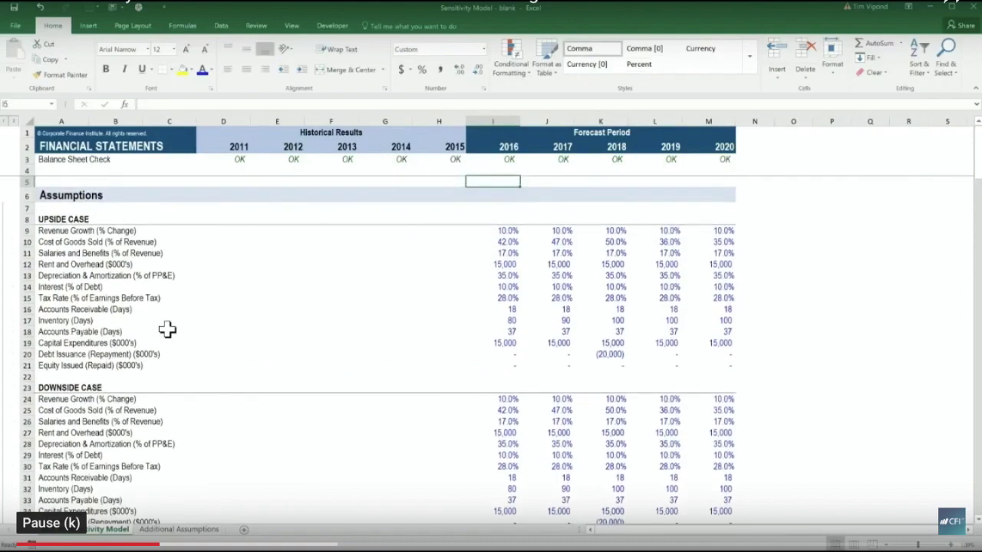
pyautogui.press('Down')
pyautogui.press('Down')
pyautogui.press('Down')
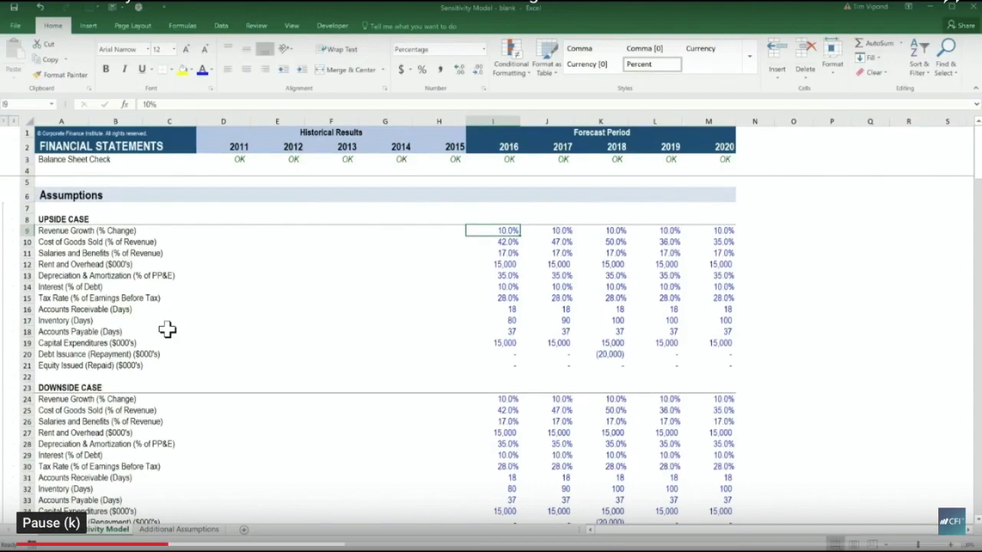
pyautogui.hotkey('ctrl', 'shift', 'Down')
pyautogui.hotkey('ctrl', 'shift', 'Right')
pyautogui.hotkey('ctrl', 'c')
pyautogui.press('Down')
pyautogui.press('Down')
pyautogui.press('Down')
pyautogui.press('Down')
pyautogui.press('Down')
pyautogui.press('Down')
pyautogui.press('Down')
pyautogui.press('Down')
pyautogui.press('Down')
pyautogui.press('Down')
pyautogui.press('Down')
pyautogui.press('Down')
pyautogui.press('Down')
pyautogui.press('Down')
pyautogui.press('Down')
pyautogui.press('Down')
pyautogui.press('Down')
pyautogui.press('Down')
pyautogui.press('Down')
pyautogui.press('Down')
pyautogui.press('Down')
pyautogui.press('Up')
pyautogui.press('Up')
pyautogui.press('Up')
pyautogui.press('Up')
pyautogui.press('Up')
pyautogui.press('Up')
pyautogui.press('Up')
pyautogui.press('Up')
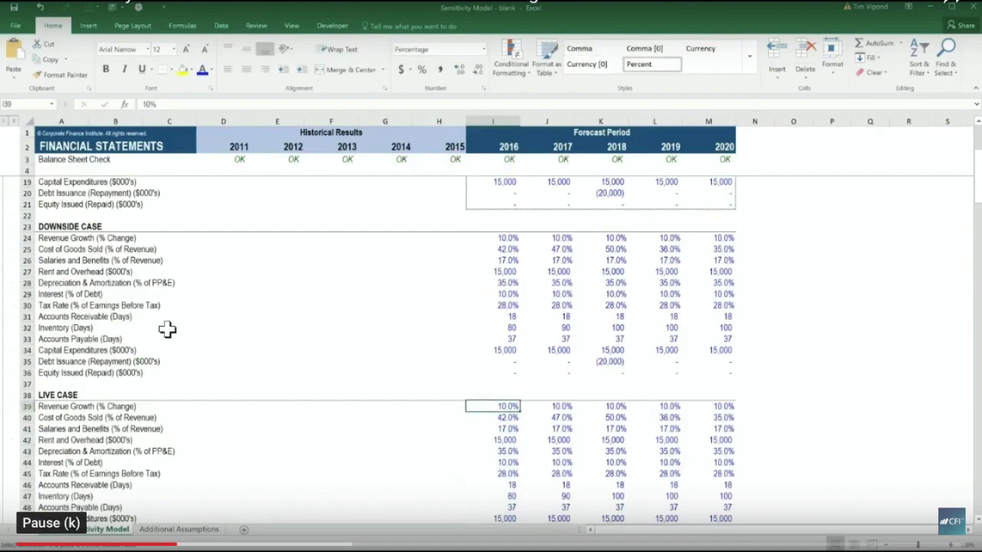
pyautogui.press('Escape')
# Step: Enter the label LIVE CASE in cell I4, beneath the balance sheet check for 2016
pyautogui.hotkey('ctrl', 'Home')
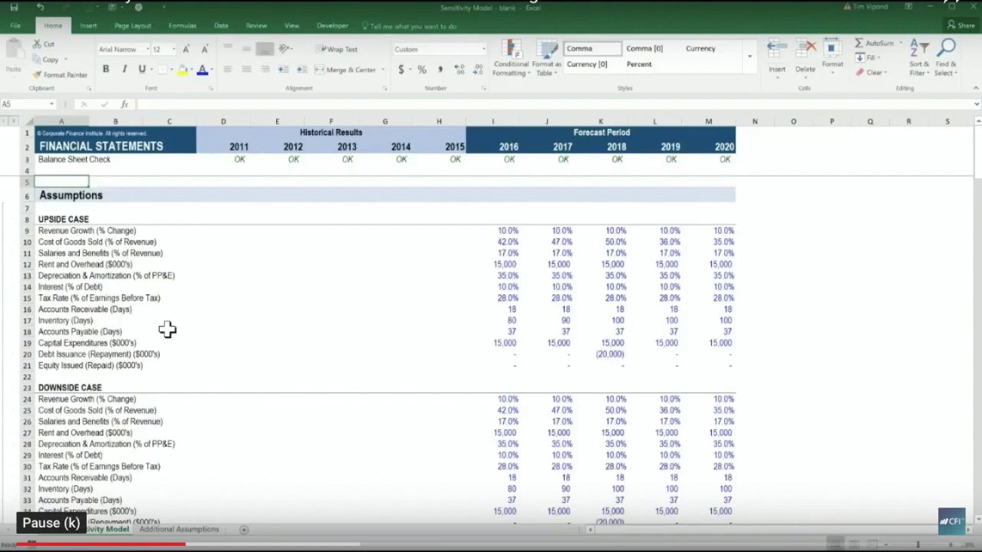
pyautogui.press('Up')
pyautogui.press('Up')
pyautogui.press('Right')
pyautogui.press('Right')
pyautogui.press('Right')
pyautogui.press('Right')
pyautogui.press('Right')
pyautogui.press('Right')
pyautogui.press('Down')
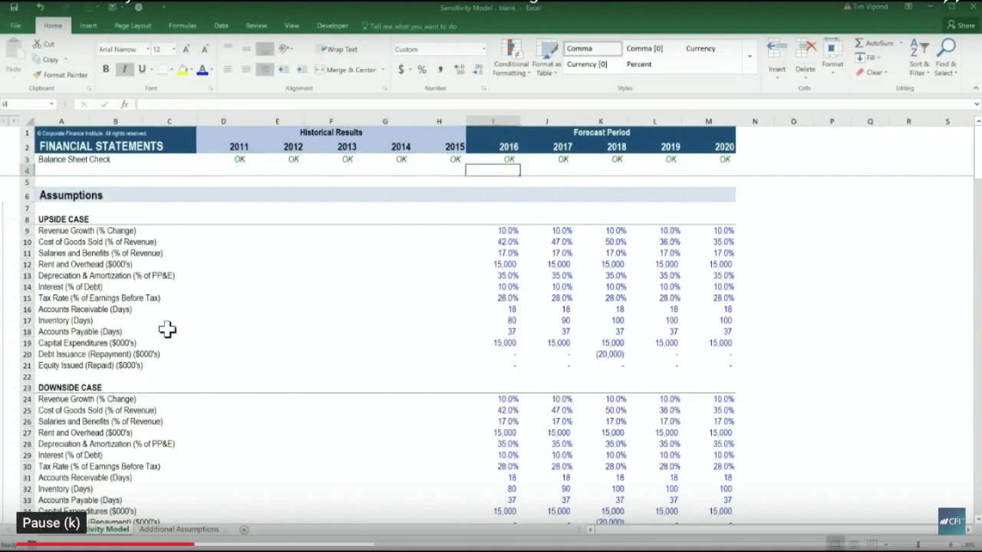
pyautogui.write('LIVE CASE')
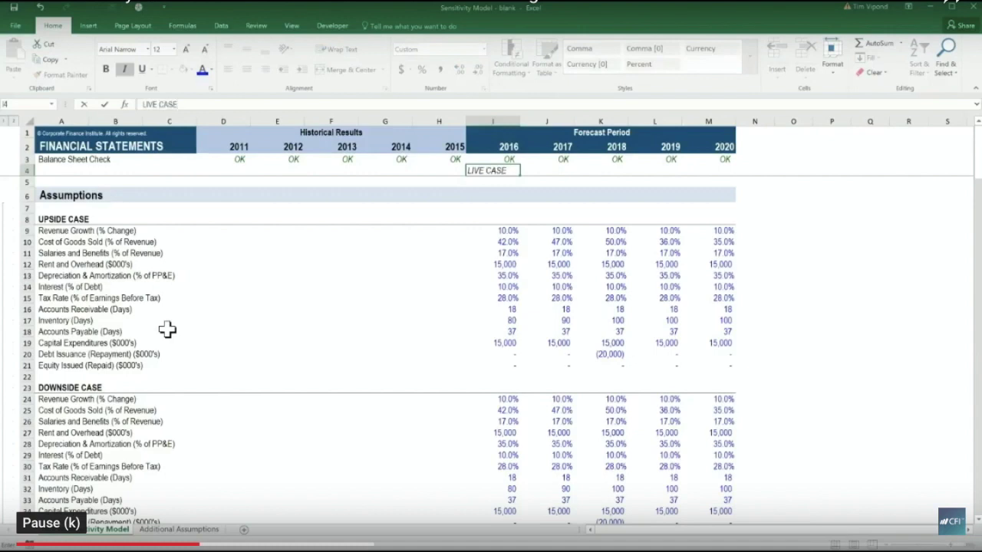
pyautogui.hotkey('ctrl', 'Return')
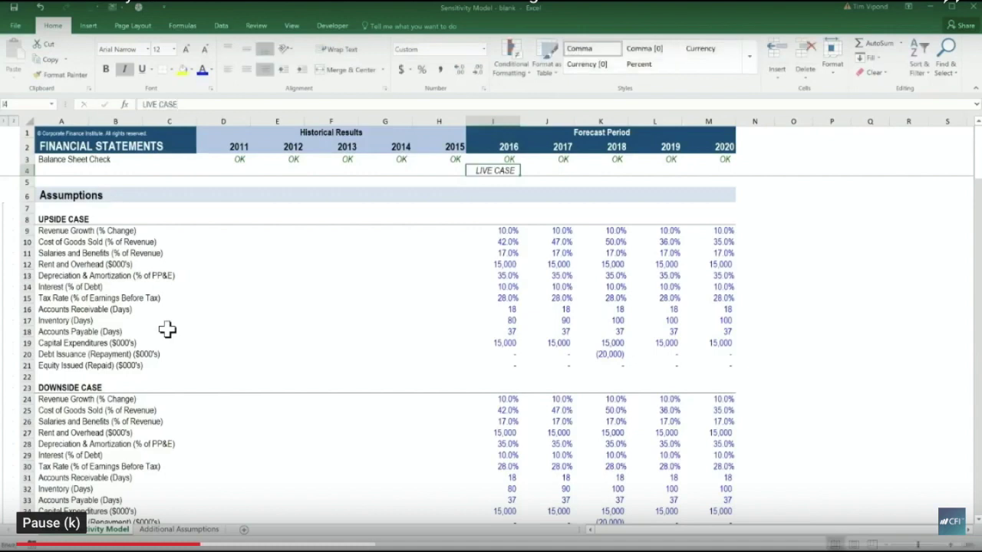
# Step: Enter the scenario number in cell J4 beside the LIVE CASE label, trying 1 and 2 before settling on 1
pyautogui.press('Right')
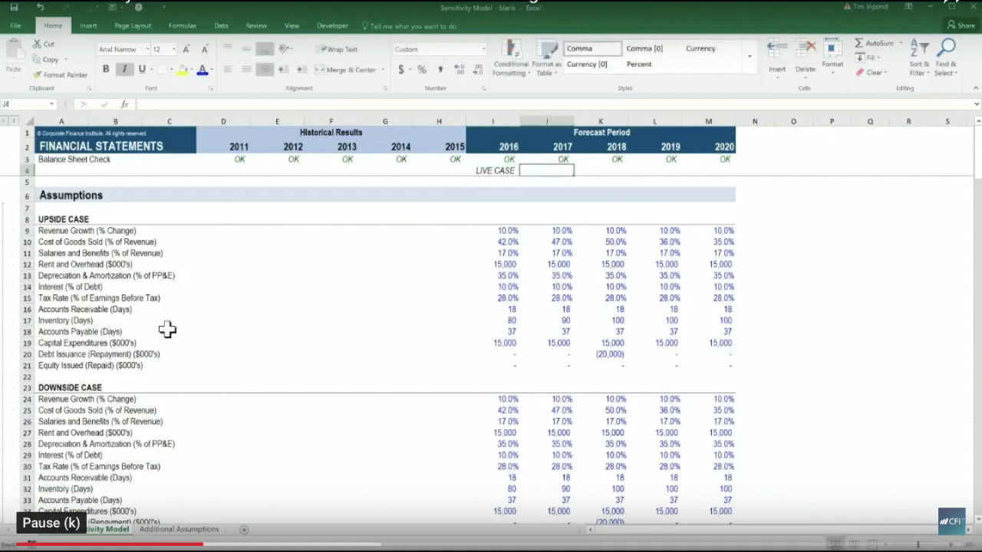
pyautogui.write('1')
pyautogui.hotkey('ctrl', 'Return')
pyautogui.write('2')
pyautogui.hotkey('ctrl', 'Return')
pyautogui.write('1')
pyautogui.hotkey('ctrl', 'Return')
# Step: Give the scenario number cell J4 a light blue fill
pyautogui.press('alt')
pyautogui.press('h')
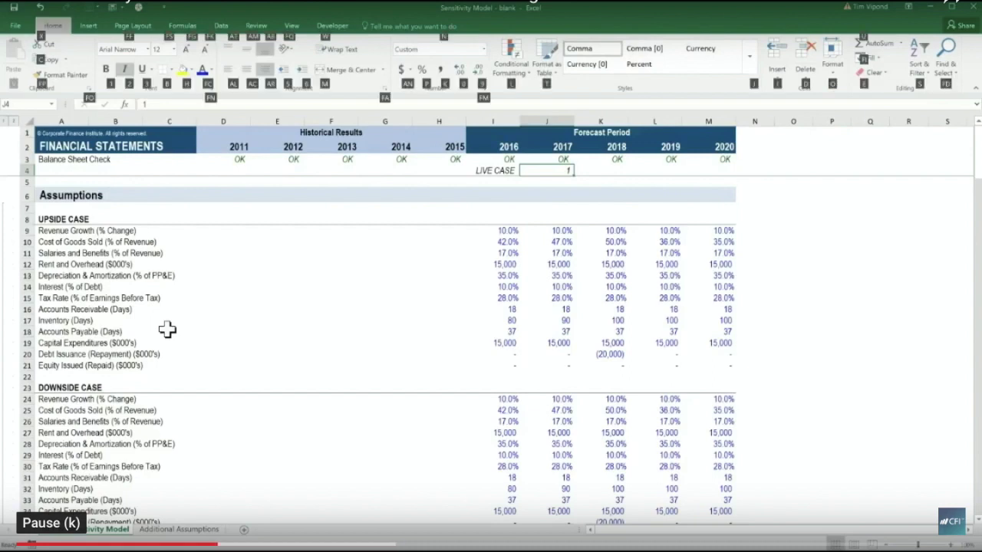
pyautogui.press('h')
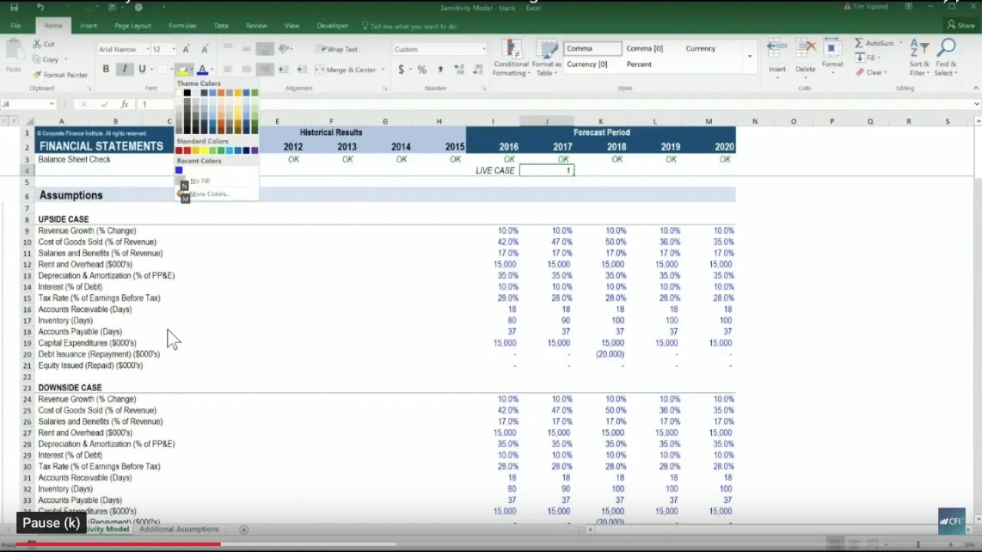
pyautogui.press('Down')
pyautogui.press('Down')
pyautogui.press('Down')
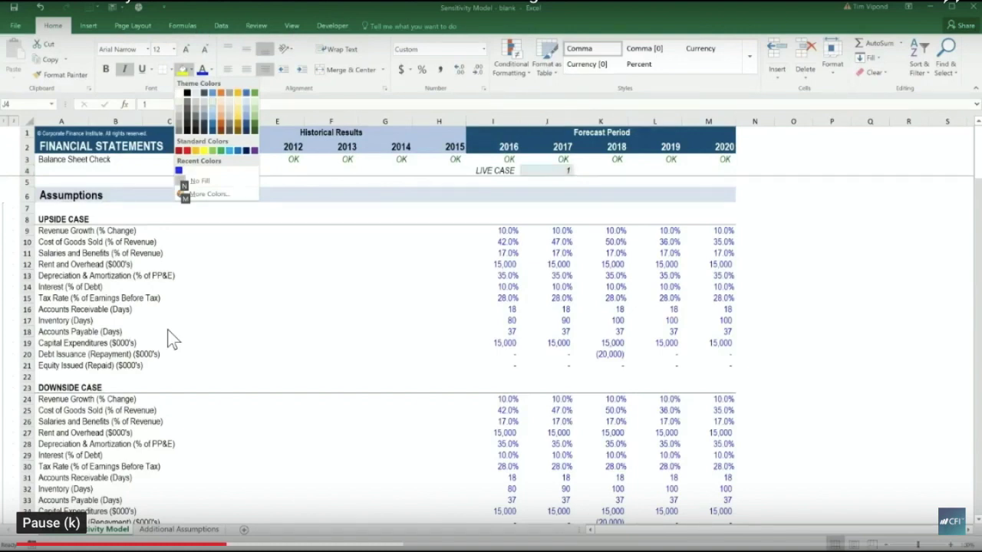
pyautogui.press('Return')
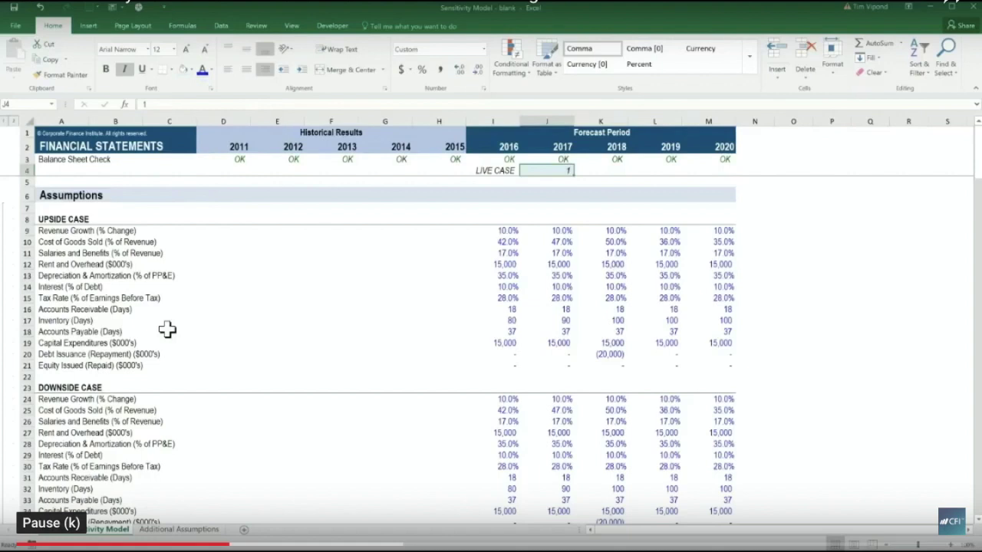
# Step: Set the font colour of the scenario number in cell J4 to the recently used blue
pyautogui.hotkey('alt', 'h')
pyautogui.press('f')
pyautogui.press('c')
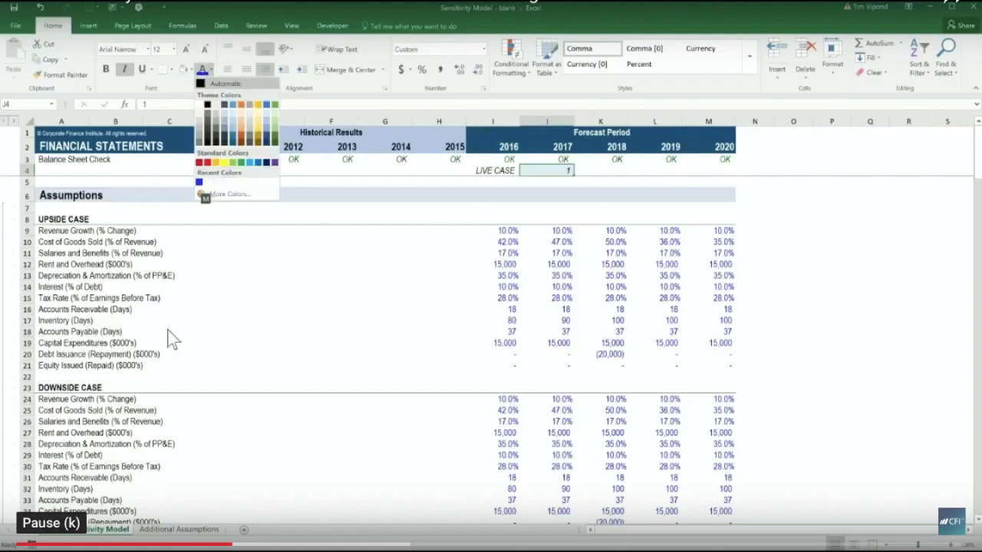
pyautogui.press('Down')
pyautogui.press('Up')
pyautogui.press('Up')
pyautogui.press('Up')
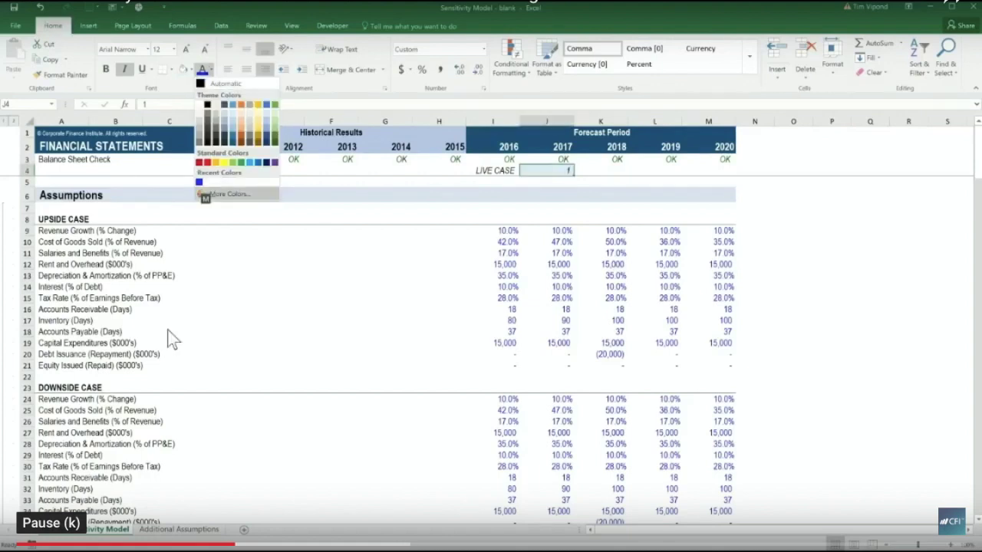
pyautogui.press('Return')
pyautogui.press('Down')
pyautogui.press('Down')
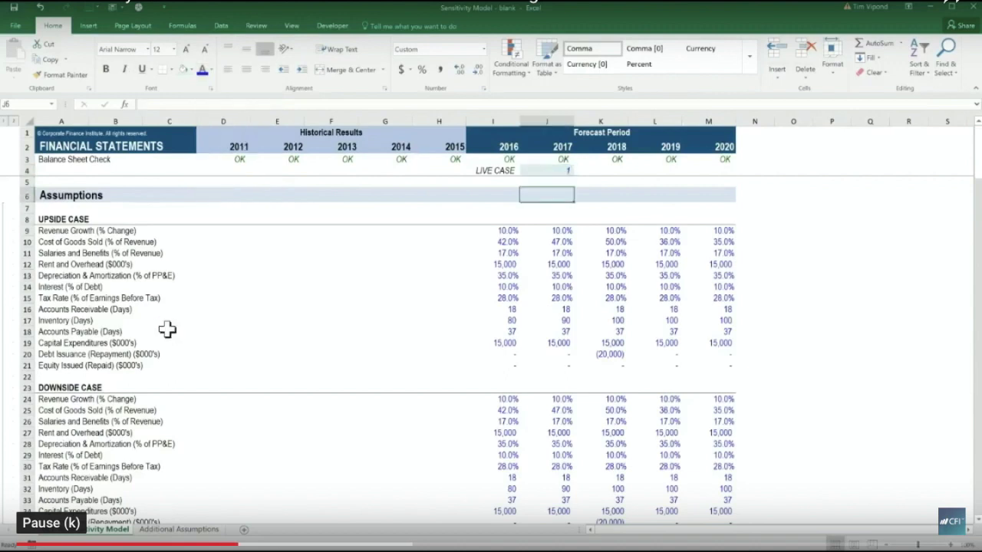
# Step: Switch the live case number in cell J4 to 2 and back to 1
pyautogui.press('Up')
pyautogui.press('Up')
pyautogui.press('Left')
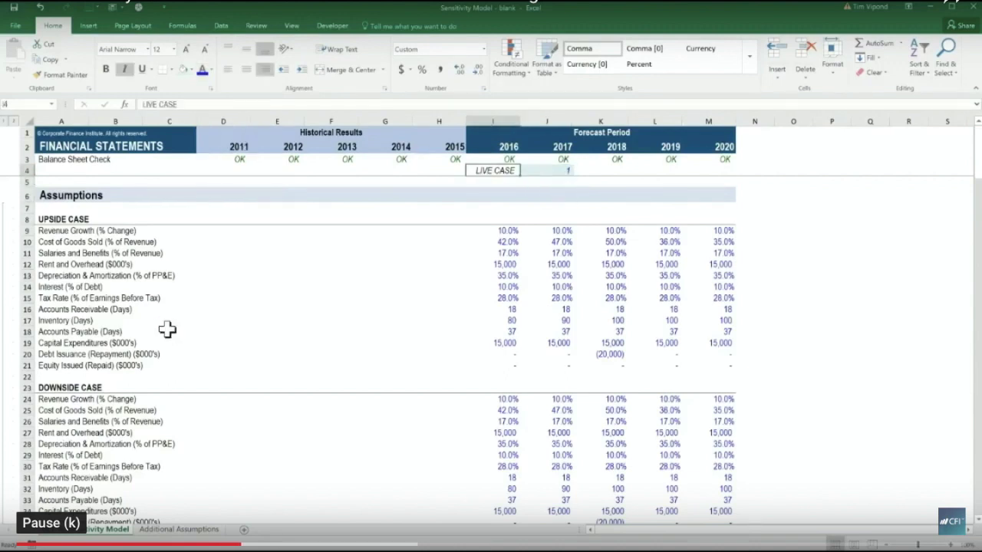
pyautogui.press('Right')
pyautogui.write('2')
pyautogui.hotkey('ctrl', 'Return')
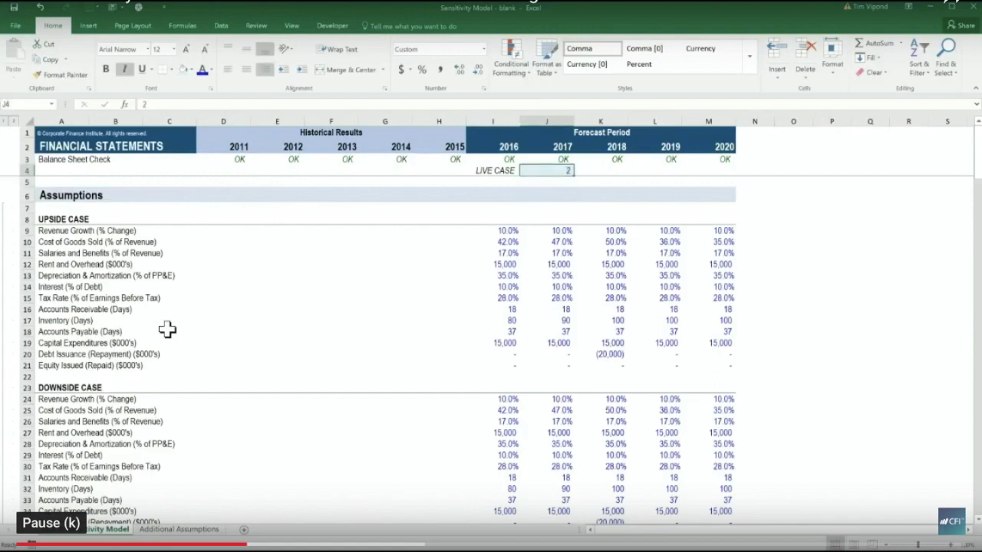
pyautogui.write('1')
pyautogui.press('Return')
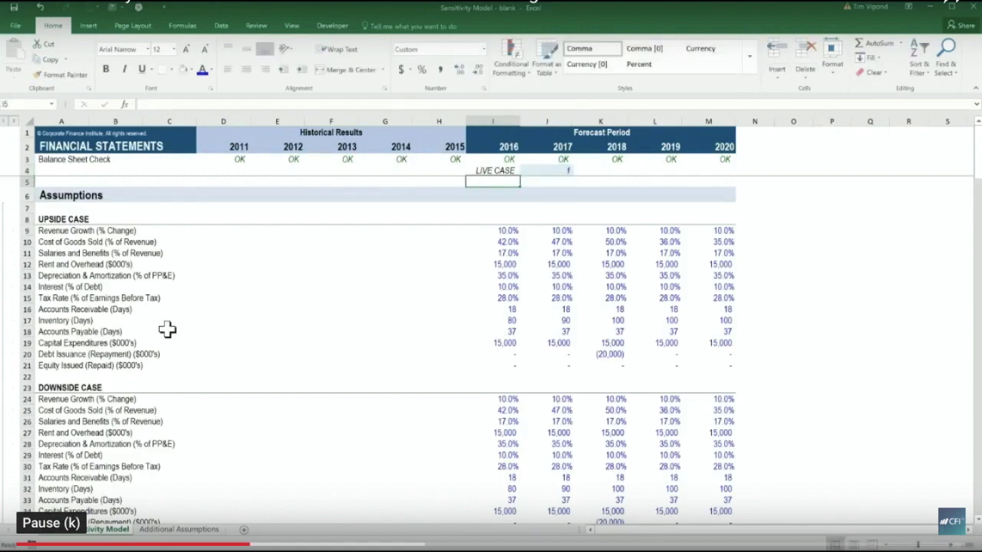
# Step: Extend the upside block's heading in cell A8 to read UPSIDE CASE - Scenario 1
pyautogui.press('Home')
pyautogui.press('Down')
pyautogui.press('Down')
pyautogui.press('Down')
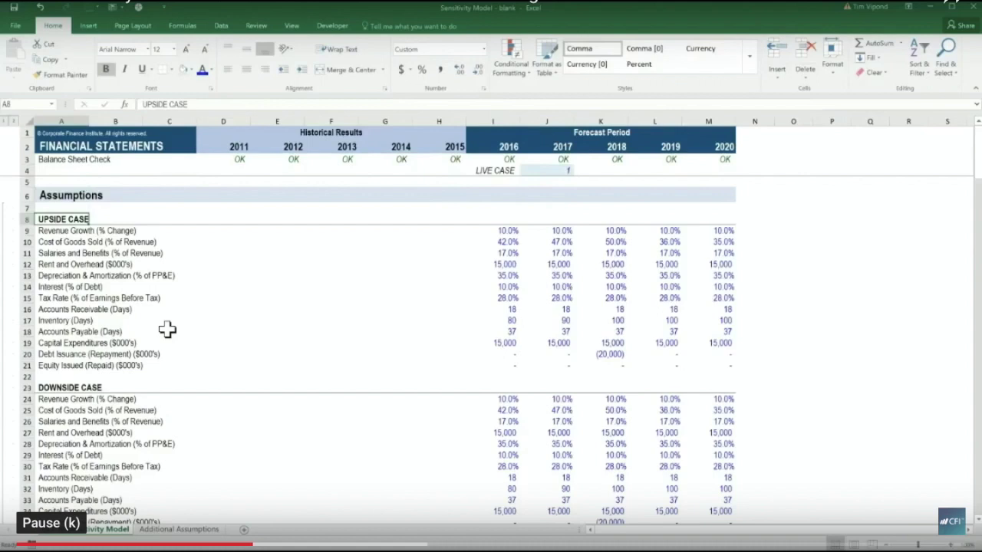
pyautogui.press('F2')
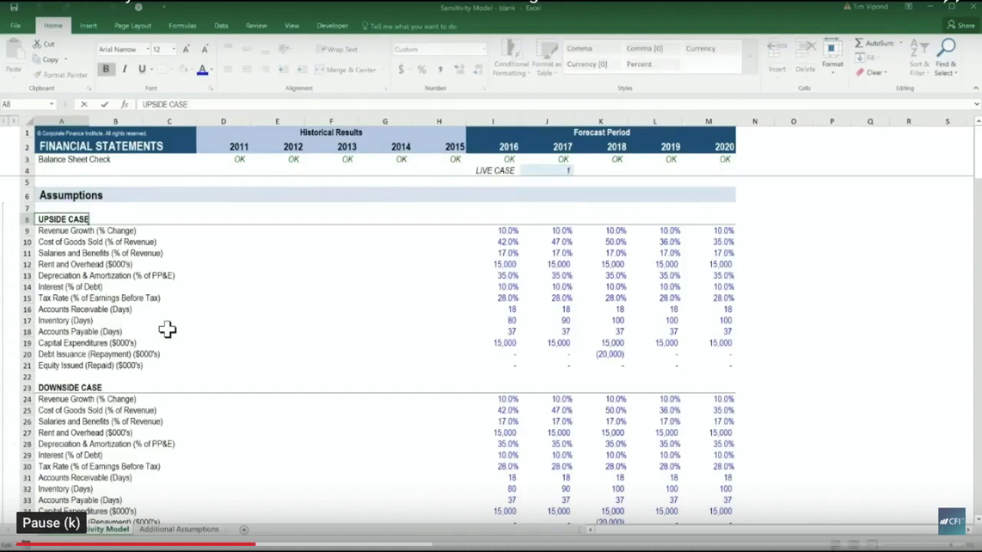
pyautogui.write('- Scenario 1')
pyautogui.press('Return')
# Step: Extend the downside block's heading in cell A23 to read DOWNSIDE CASE - Scenario 2
pyautogui.press('Down')
pyautogui.press('Down')
pyautogui.press('Down')
pyautogui.press('Down')
pyautogui.press('Down')
pyautogui.press('Down')
pyautogui.press('Down')
pyautogui.press('Down')
pyautogui.press('Down')
pyautogui.press('Down')
pyautogui.press('Down')
pyautogui.press('Down')
pyautogui.press('Down')
pyautogui.press('Down')
pyautogui.press('Down')
pyautogui.press('Up')
pyautogui.press('F2')
pyautogui.write('- Scenario')
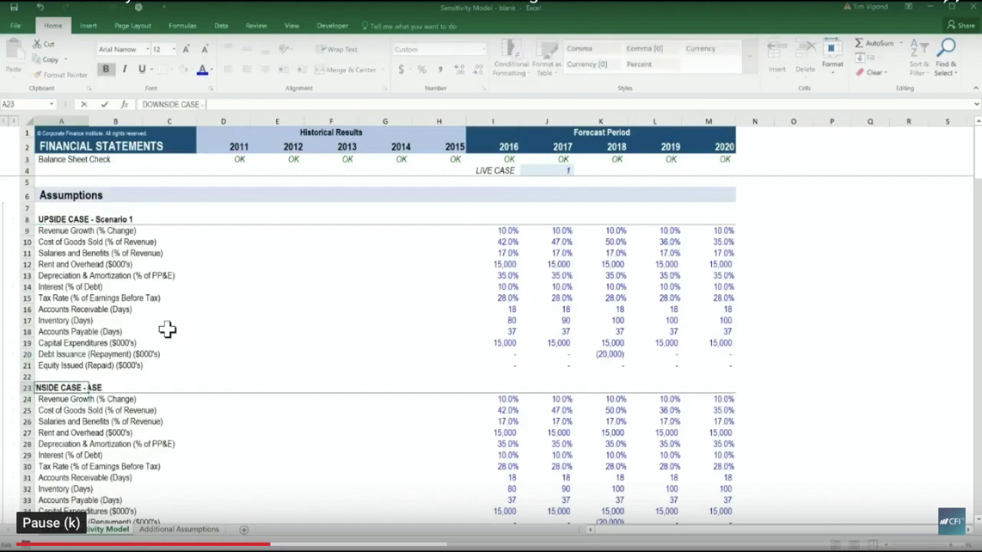
pyautogui.write(' 2')
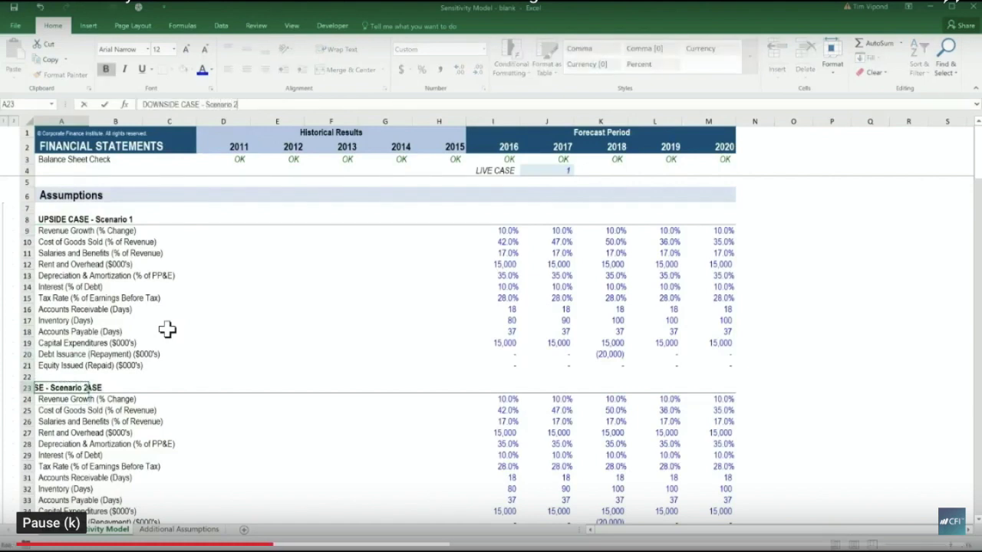
pyautogui.press('Return')
pyautogui.press('Down')
pyautogui.press('Down')
pyautogui.press('Down')
pyautogui.press('Right')
pyautogui.press('Right')
pyautogui.press('Right')
pyautogui.press('Right')
pyautogui.press('Up')
pyautogui.press('Up')
pyautogui.press('Up')
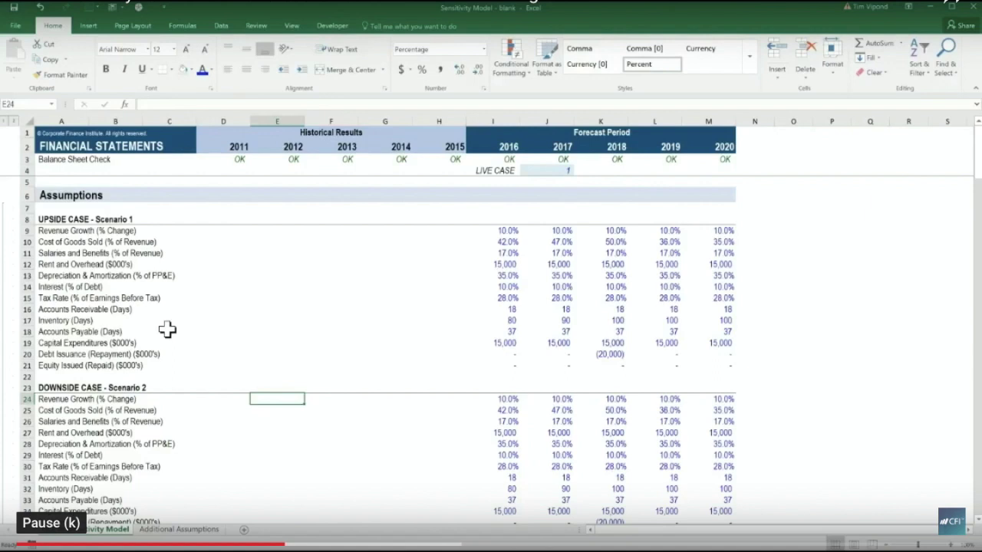
# Step: Copy the Scenario 1 assumptions for 2016 to 2020, range I4:M16, from the Additional Assumptions sheet
pyautogui.hotkey('ctrl', 'pagedown')
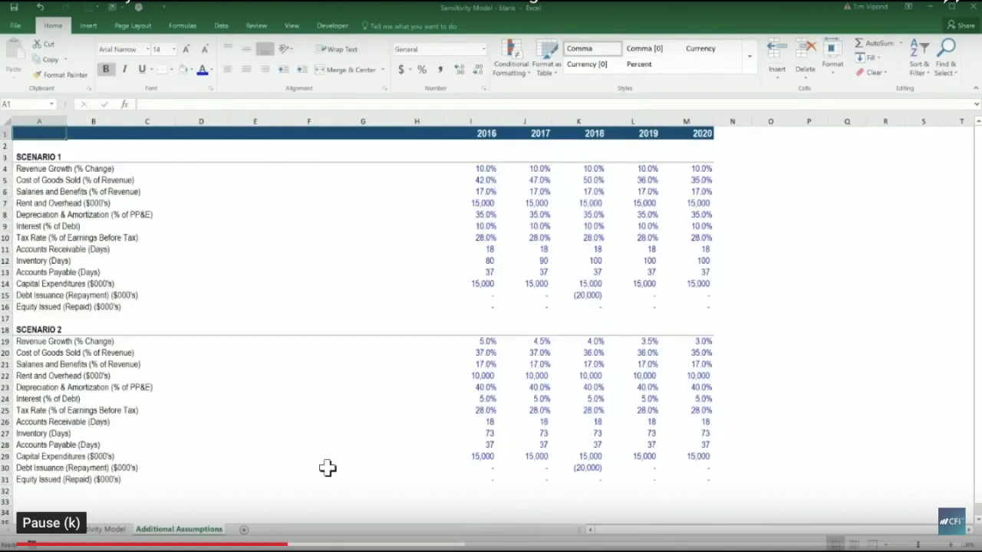
pyautogui.press('Down')
pyautogui.press('Down')
pyautogui.press('Down')
pyautogui.press('Right')
pyautogui.press('Right')
pyautogui.press('Right')
pyautogui.press('Right')
pyautogui.press('Right')
pyautogui.press('Right')
pyautogui.press('Right')
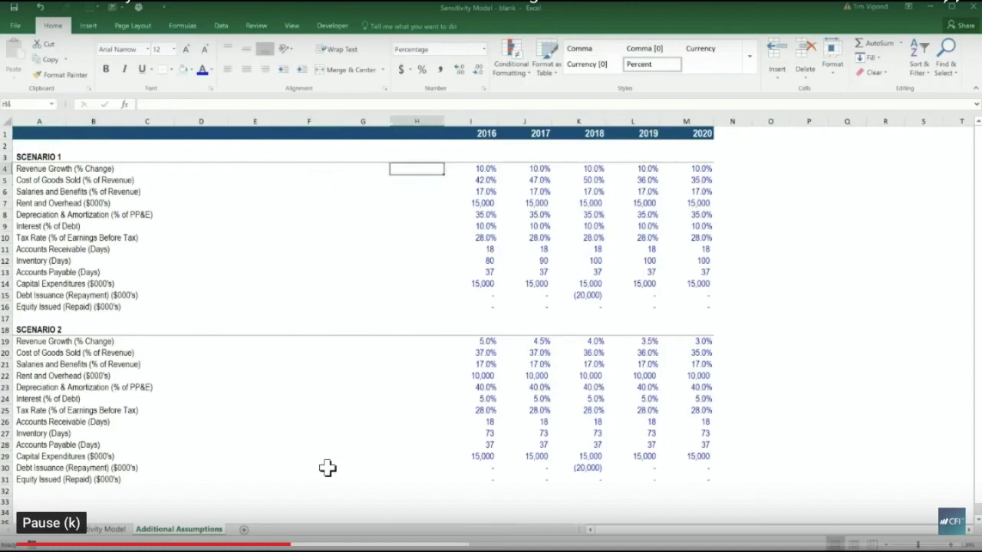
pyautogui.press('Right')
pyautogui.hotkey('ctrl', 'shift', 'Right')
pyautogui.hotkey('ctrl', 'shift', 'Down')
pyautogui.hotkey('ctrl', 'c')
# Step: Paste the copied Scenario 1 assumptions into the upside case block of the Sensitivity Model sheet, starting at cell I9
pyautogui.hotkey('ctrl', 'pageup')
pyautogui.press('Right')
pyautogui.press('Right')
pyautogui.press('Up')
pyautogui.press('Up')
pyautogui.press('Up')
pyautogui.press('Right')
pyautogui.press('Up')
pyautogui.press('Up')
pyautogui.press('Up')
pyautogui.press('Right')
pyautogui.press('Up')
pyautogui.press('Up')
pyautogui.press('Up')
pyautogui.press('Up')
pyautogui.press('Up')
pyautogui.press('Up')
pyautogui.press('Up')
pyautogui.press('Up')
pyautogui.hotkey('ctrl', 'v')
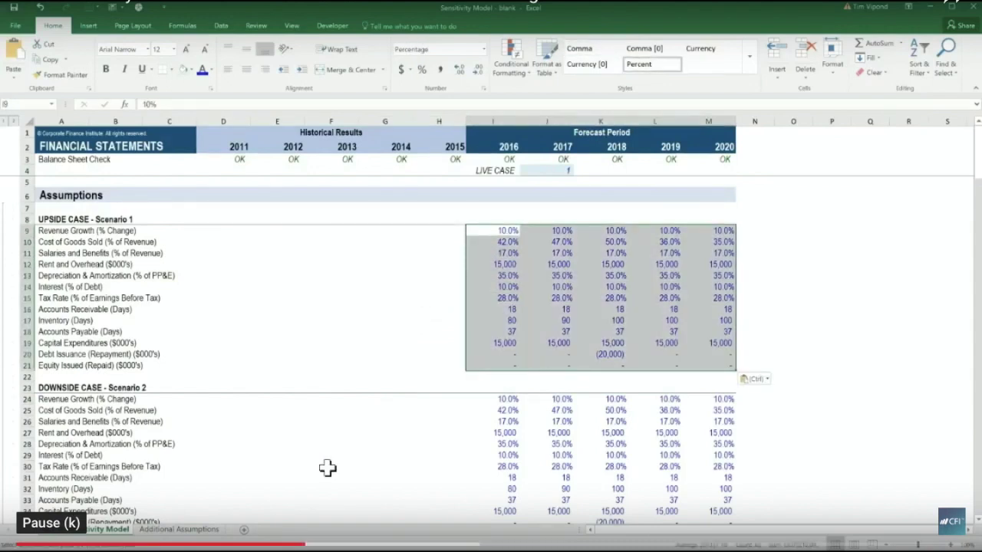
# Step: Copy the Scenario 2 assumptions for 2016 to 2020, range I19:M31, from the Additional Assumptions sheet
pyautogui.hotkey('ctrl', 'pagedown')
pyautogui.press('Down')
pyautogui.press('Down')
pyautogui.press('Down')
pyautogui.press('Down')
pyautogui.press('Down')
pyautogui.press('Down')
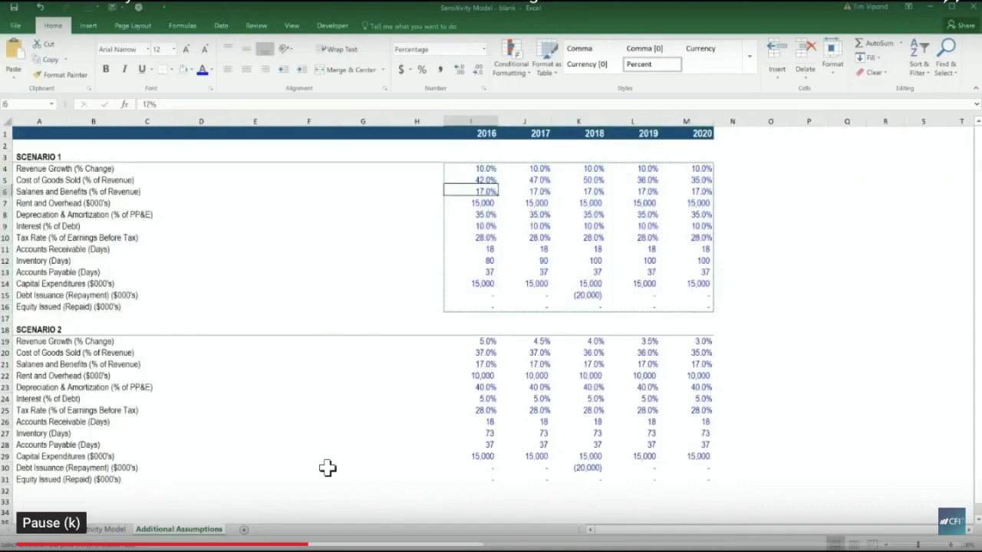
pyautogui.press('Down')
pyautogui.press('Down')
pyautogui.press('Down')
pyautogui.press('Down')
pyautogui.press('Down')
pyautogui.press('Down')
pyautogui.press('Down')
pyautogui.press('Down')
pyautogui.press('Down')
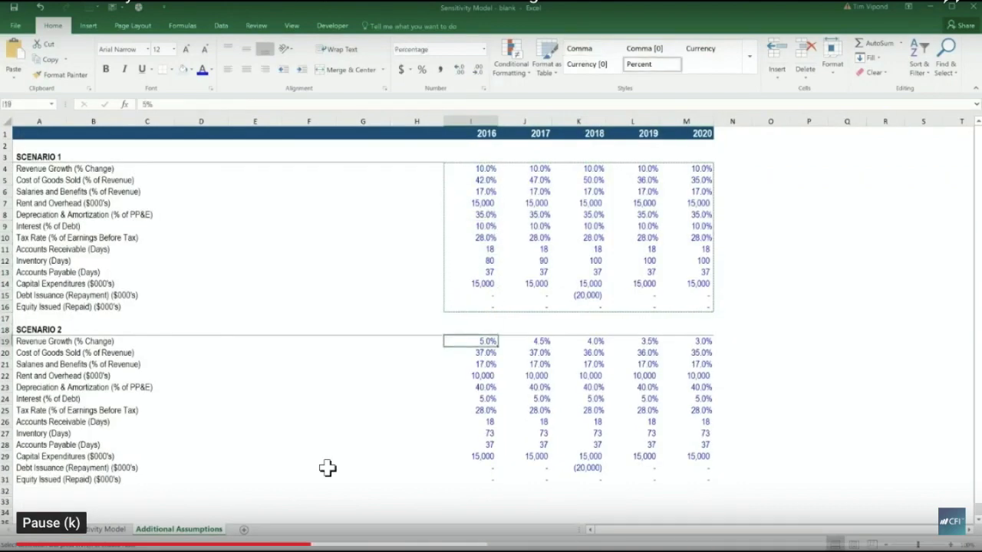
pyautogui.hotkey('ctrl', 'shift', 'Down')
pyautogui.hotkey('ctrl', 'shift', 'Right')
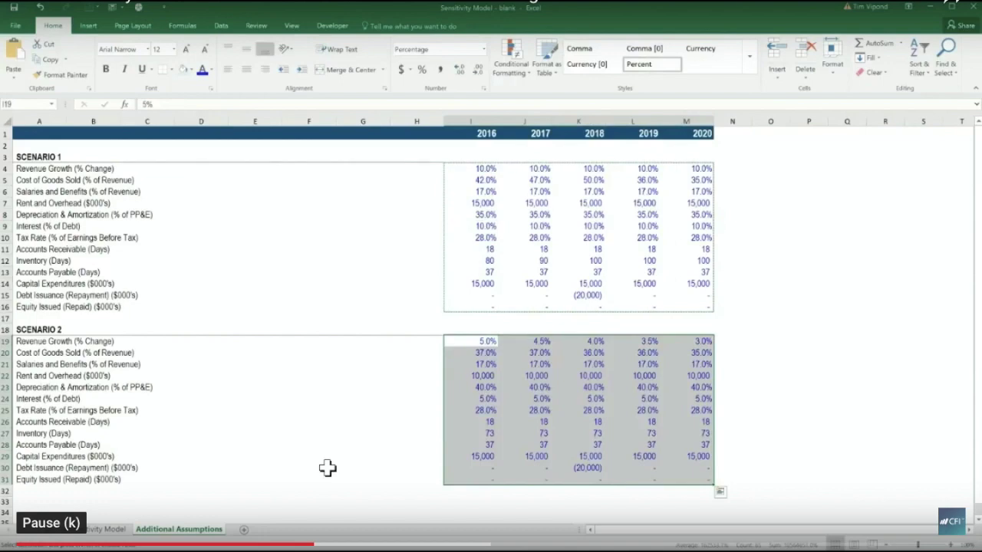
pyautogui.press('Escape')
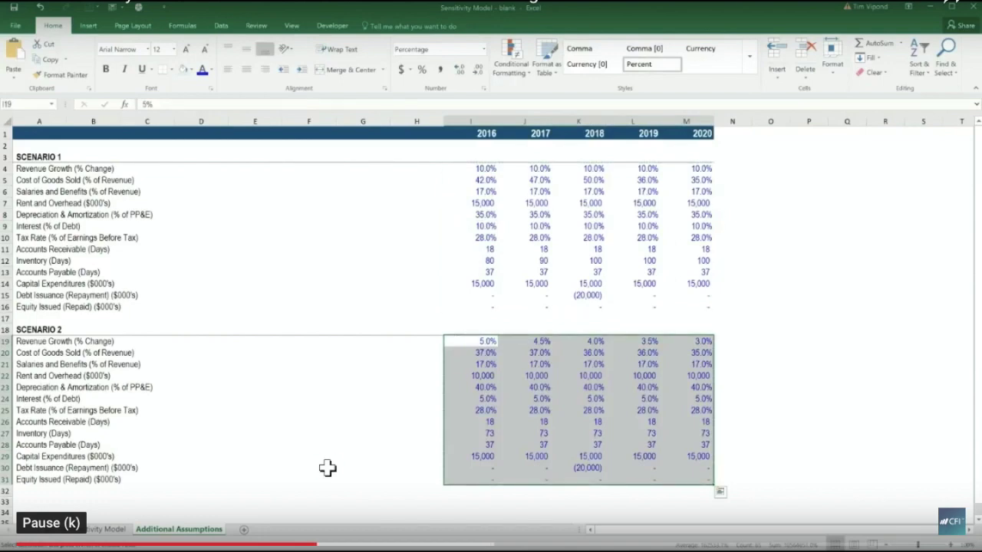
# Step: Paste the copied Scenario 2 assumptions into the downside case block of the Sensitivity Model sheet, starting at cell I24
pyautogui.hotkey('ctrl', 'pageup')
pyautogui.press('Down')
pyautogui.press('Down')
pyautogui.press('Down')
pyautogui.press('Down')
pyautogui.press('Down')
pyautogui.press('Down')
pyautogui.press('Down')
pyautogui.press('Down')
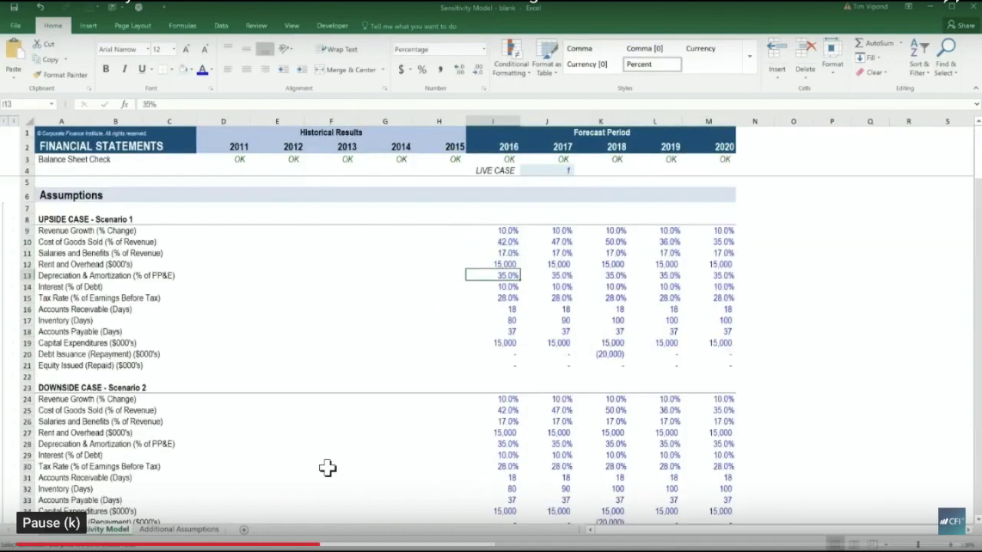
pyautogui.press('Down')
pyautogui.press('Down')
pyautogui.press('Down')
pyautogui.press('Down')
pyautogui.press('Down')
pyautogui.press('Down')
pyautogui.press('Down')
pyautogui.hotkey('ctrl', 'v')
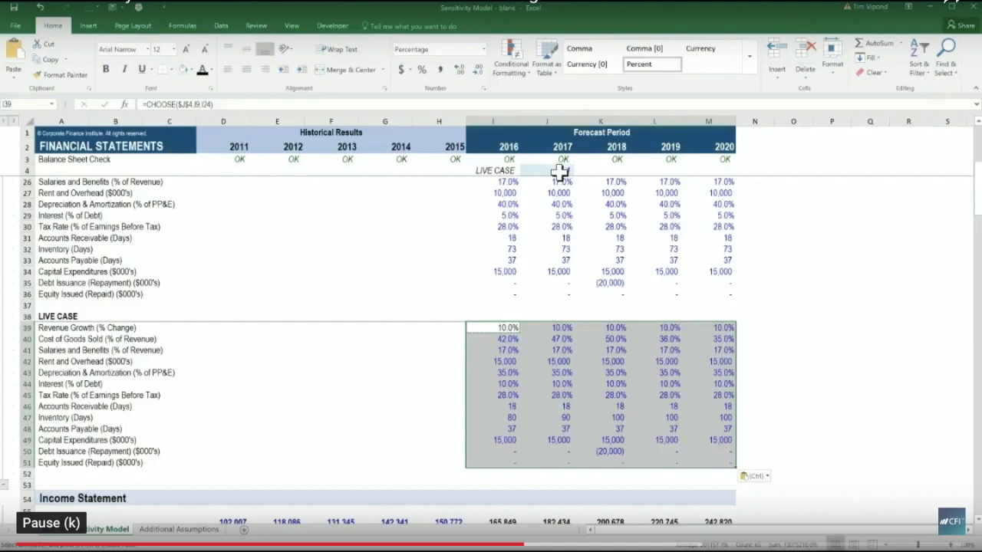
# Step: Change the font colour of the live case formulas in I39:M51 to black
pyautogui.press('alt')
pyautogui.press('alt')
pyautogui.hotkey('alt', 'h')
pyautogui.press('f')
pyautogui.press('c')
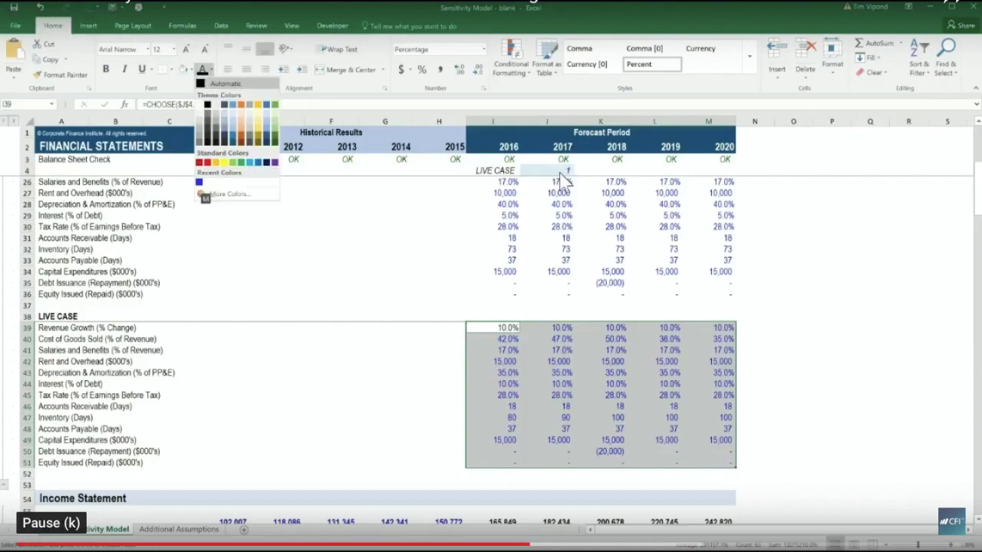
pyautogui.press('Escape')
# Step: Inspect the CHOOSE formula behind the live case's 2017 Rent and Overhead in cell J42
pyautogui.press('Down')
pyautogui.press('Down')
pyautogui.press('Down')
pyautogui.press('Right')
pyautogui.press('F2')
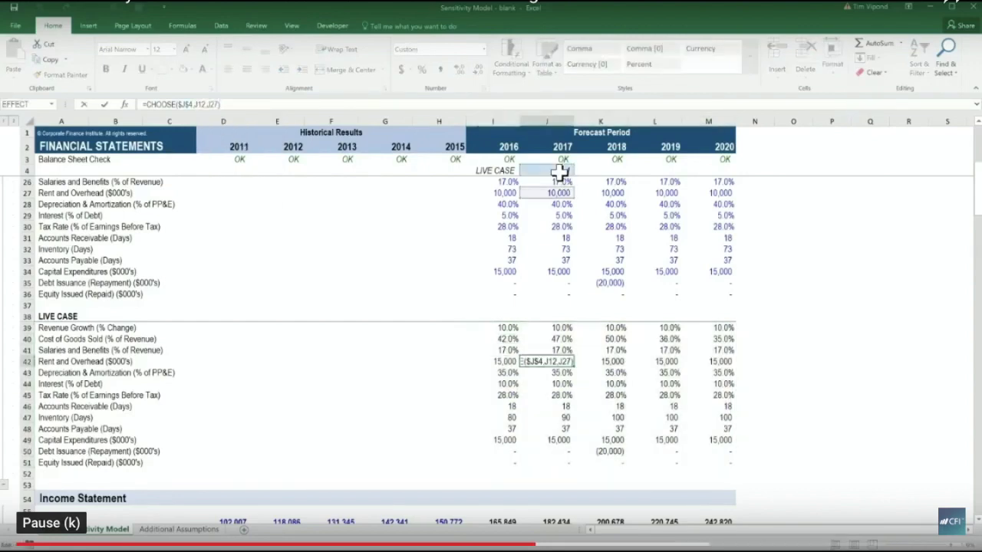
pyautogui.press('Escape')
# Step: Inspect how the Income Statement's Cost of Goods Sold and Revenue formulas refer to the live case assumptions
pyautogui.press('Right')
pyautogui.press('Down')
pyautogui.press('Down')
pyautogui.press('Down')
pyautogui.press('Down')
pyautogui.press('Down')
pyautogui.press('Down')
pyautogui.press('Down')
pyautogui.press('Down')
pyautogui.press('Down')
pyautogui.press('Down')
pyautogui.press('Down')
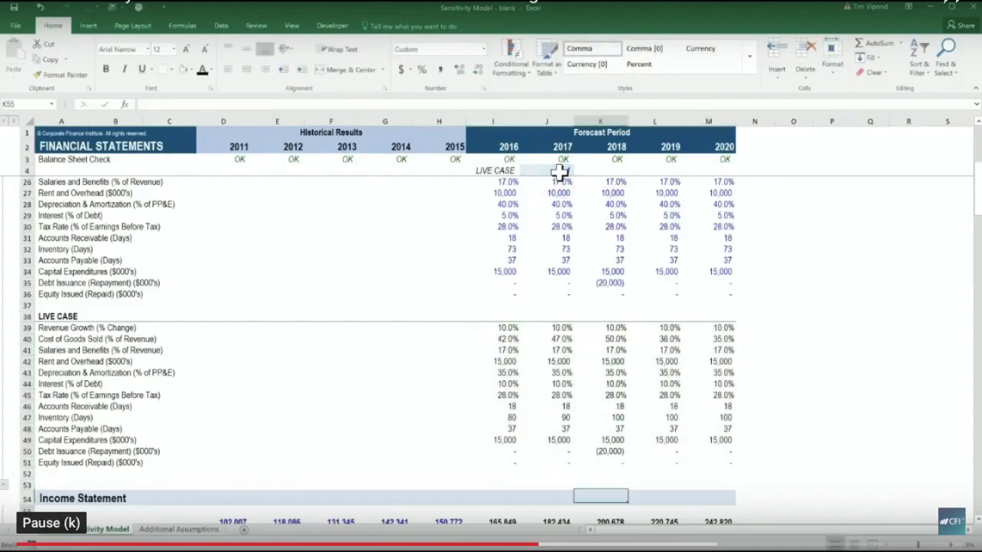
pyautogui.press('Down')
pyautogui.press('Down')
pyautogui.press('Down')
pyautogui.press('Down')
pyautogui.write('=K56*(K40)')
pyautogui.press('Return')
pyautogui.press('Up')
pyautogui.press('Up')
pyautogui.press('F2')
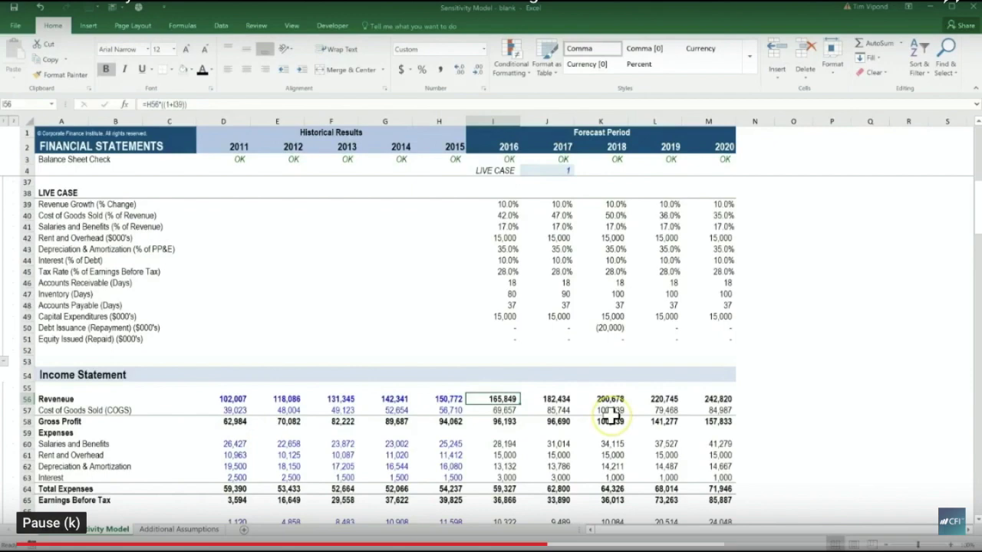
# Step: Inspect the live case's 2016 Revenue Growth formula in cell I39
pyautogui.press('Up')
pyautogui.press('Up')
pyautogui.press('Up')
pyautogui.press('Up')
pyautogui.press('Up')
pyautogui.press('Up')
pyautogui.press('Up')
pyautogui.press('Up')
pyautogui.press('Up')
pyautogui.press('Up')
pyautogui.press('Up')
pyautogui.press('Up')
pyautogui.press('Up')
pyautogui.press('Up')
pyautogui.press('Up')
pyautogui.press('Up')
pyautogui.press('Up')
pyautogui.press('Up')
pyautogui.press('Down')
pyautogui.press('F2')
pyautogui.press('Escape')
# Step: Test the live case selector in cell J4 by switching it to 2 and back to 1
pyautogui.press('Up')
pyautogui.press('Up')
pyautogui.press('Up')
pyautogui.press('Up')
pyautogui.press('Up')
pyautogui.press('Up')
pyautogui.press('Up')
pyautogui.press('Up')
pyautogui.press('Up')
pyautogui.press('Up')
pyautogui.press('Up')
pyautogui.press('Up')
pyautogui.press('Up')
pyautogui.press('Up')
pyautogui.press('Up')
pyautogui.press('Up')
pyautogui.press('Up')
pyautogui.press('Up')
pyautogui.press('Up')
pyautogui.press('Up')
pyautogui.press('Up')
pyautogui.press('Up')
pyautogui.press('Up')
pyautogui.press('Up')
pyautogui.press('Up')
pyautogui.press('Up')
pyautogui.press('Up')
pyautogui.press('Up')
pyautogui.press('Up')
pyautogui.press('Up')
pyautogui.press('Up')
pyautogui.press('Down')
pyautogui.press('Down')
pyautogui.press('Down')
pyautogui.press('Right')
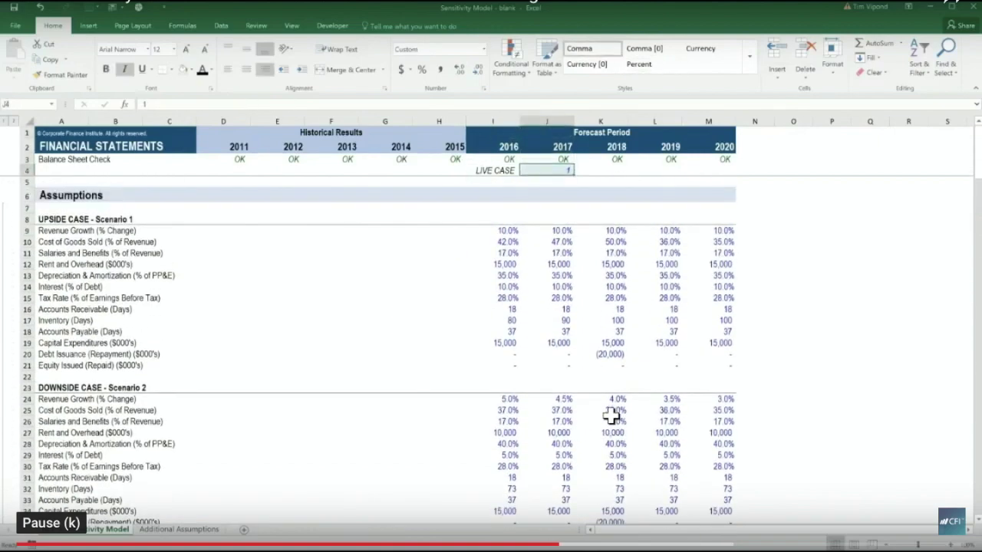
pyautogui.write('2')
pyautogui.hotkey('ctrl', 'Return')
pyautogui.write('1')
pyautogui.hotkey('ctrl', 'Return')
# Step: Review the 2017 column from the live case selector through the scenario and live case blocks to the Income Statement's Rent and Overhead
pyautogui.press('Down')
pyautogui.press('Down')
pyautogui.press('Down')
pyautogui.press('Down')
pyautogui.press('Down')
pyautogui.press('Down')
pyautogui.press('Down')
pyautogui.press('Down')
pyautogui.press('Down')
pyautogui.press('Down')
pyautogui.press('Down')
pyautogui.press('Down')
pyautogui.press('Down')
pyautogui.press('Down')
pyautogui.press('Down')
pyautogui.press('Down')
pyautogui.press('Down')
pyautogui.press('Down')
pyautogui.press('Down')
pyautogui.press('Down')
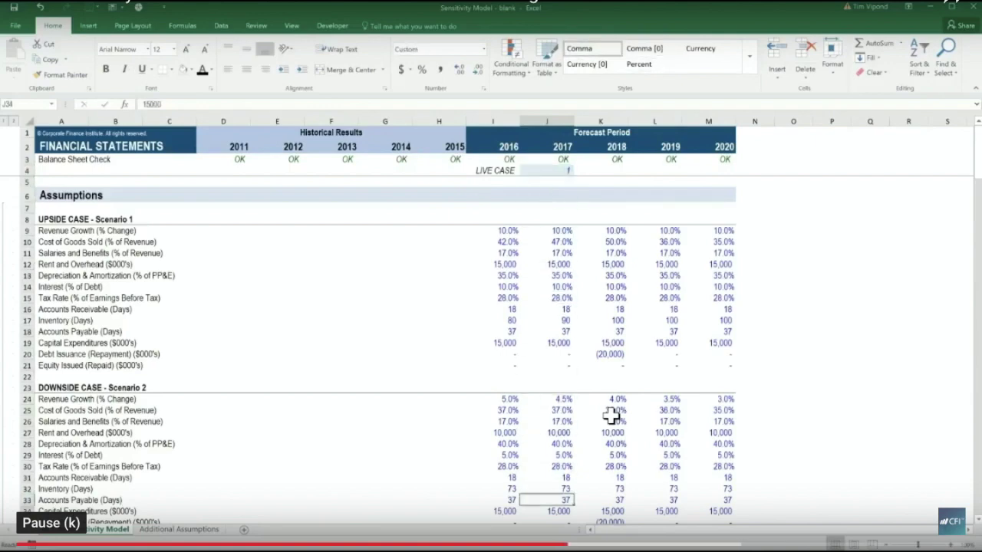
pyautogui.press('Down')
pyautogui.press('Down')
pyautogui.press('Down')
pyautogui.press('Down')
pyautogui.press('Down')
pyautogui.press('Down')
pyautogui.press('Down')
pyautogui.press('Down')
pyautogui.press('Down')
pyautogui.press('Down')
pyautogui.press('Down')
pyautogui.press('Down')
pyautogui.press('Down')
pyautogui.press('Up')
pyautogui.press('Up')
pyautogui.press('Up')
pyautogui.press('Up')
pyautogui.press('Up')
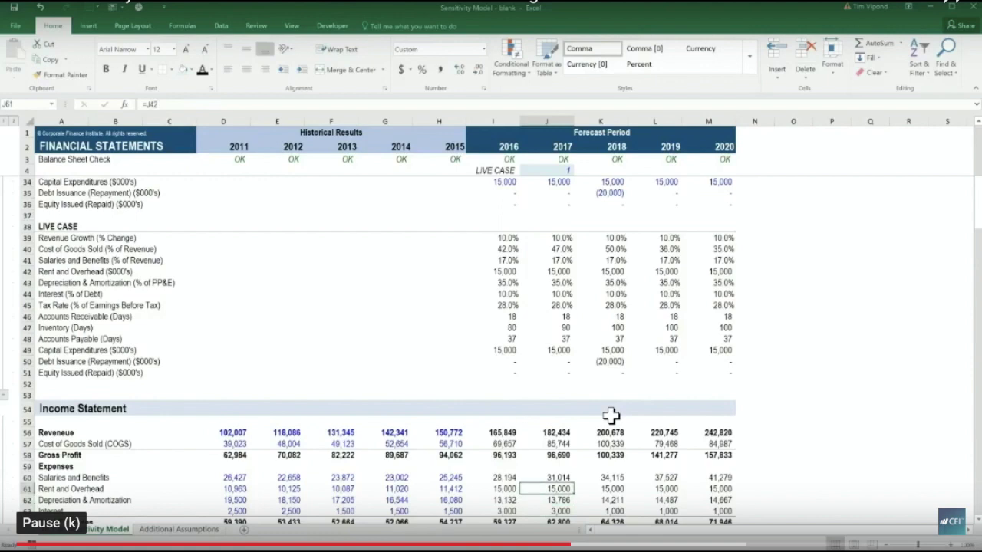
# Step: Review the 2017 live case assumptions from the Income Statement back up to Revenue Growth, ending on cell I39
pyautogui.press('Up')
pyautogui.press('Up')
pyautogui.press('Up')
pyautogui.press('Up')
pyautogui.press('Up')
pyautogui.press('Up')
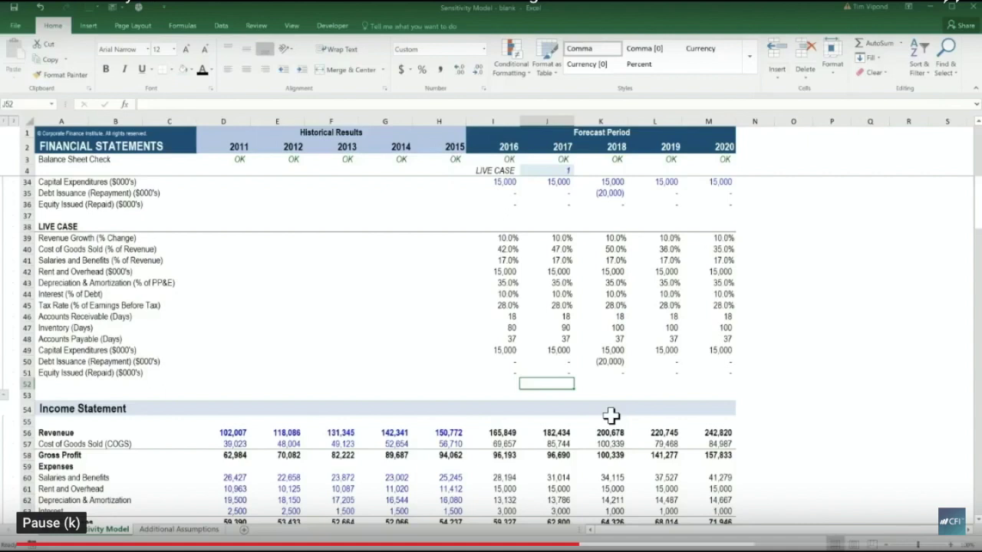
pyautogui.press('Up')
pyautogui.press('Up')
pyautogui.press('Up')
pyautogui.press('Up')
pyautogui.press('Up')
pyautogui.press('Up')
pyautogui.press('Up')
pyautogui.press('Up')
pyautogui.press('Up')
pyautogui.press('Up')
pyautogui.press('Up')
pyautogui.press('Up')
pyautogui.press('Up')
pyautogui.press('Left')
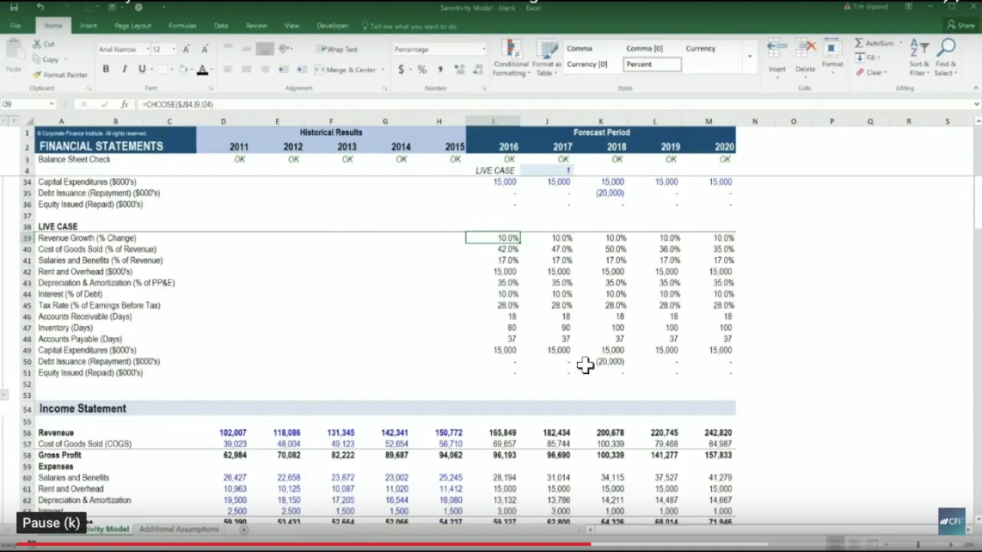
# Step: Trace the precedents of the live case's 2016 Revenue Growth in cell I39 and follow the arrows to their sources
pyautogui.scroll(6, 585, 365)
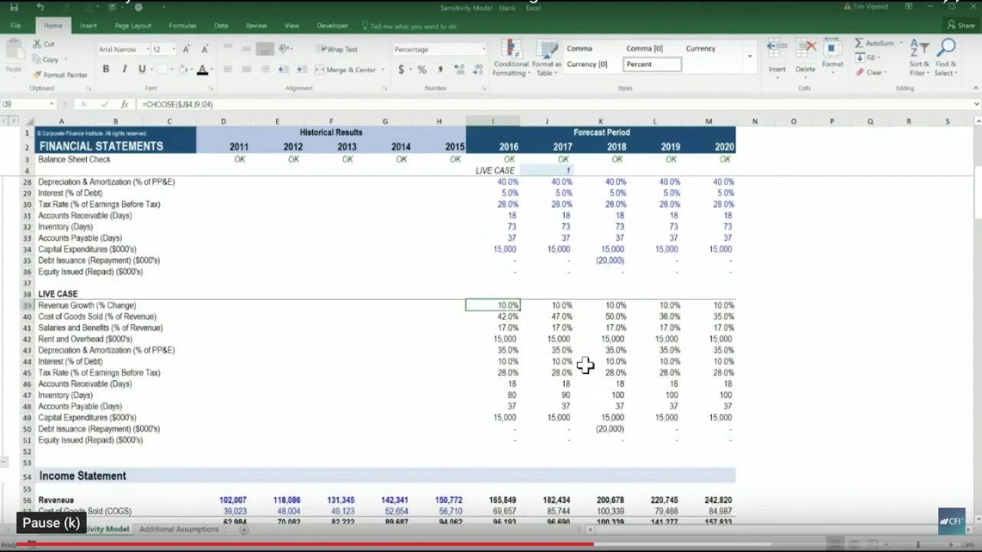
pyautogui.scroll(2, 585, 366)
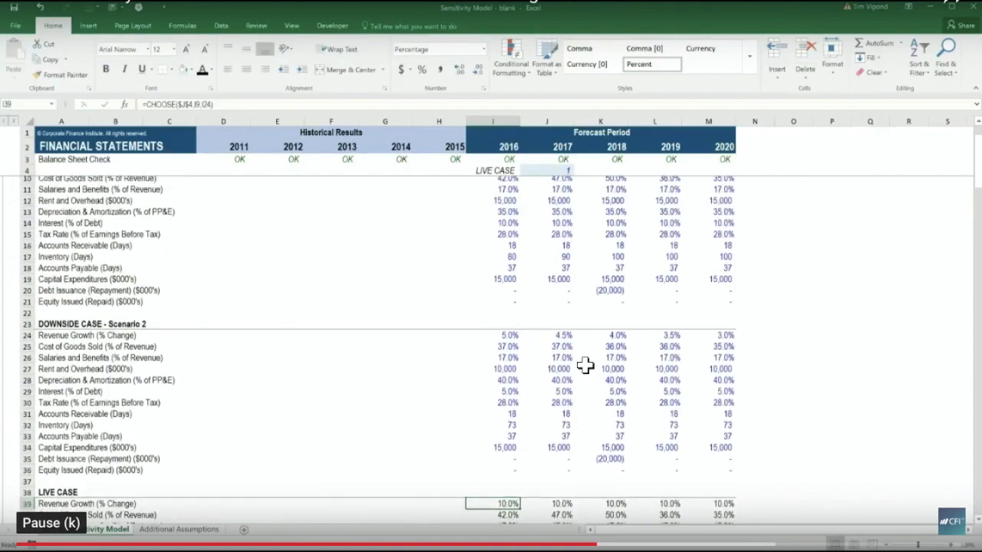
pyautogui.moveTo(975, 151); pyautogui.dragTo(975, 148)
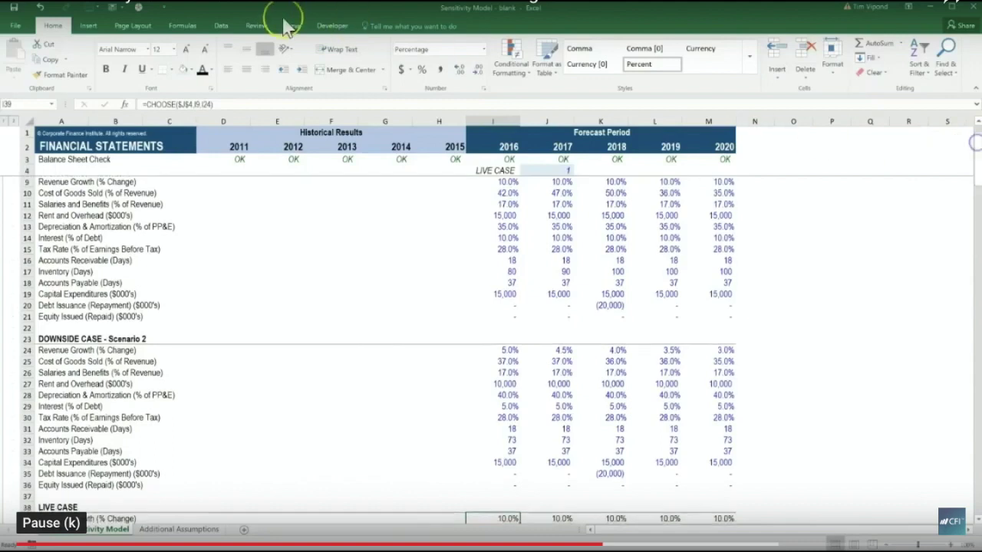
pyautogui.click(184, 26)
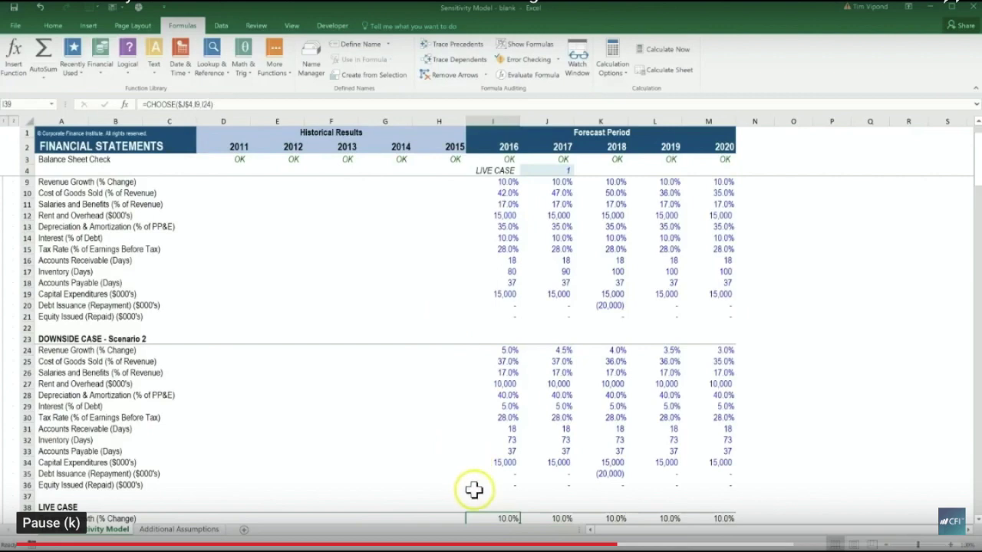
pyautogui.click(457, 46)
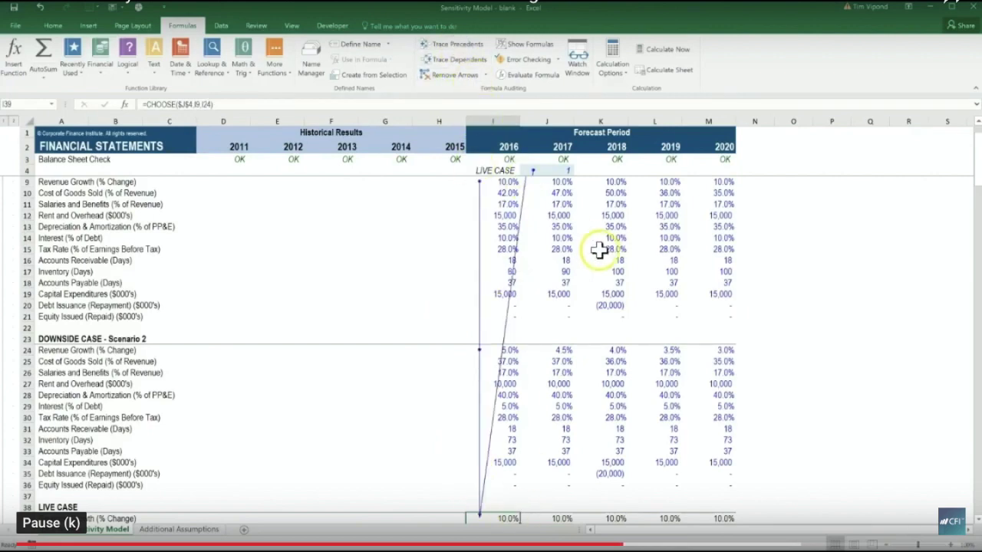
pyautogui.scroll(2, 569, 309)
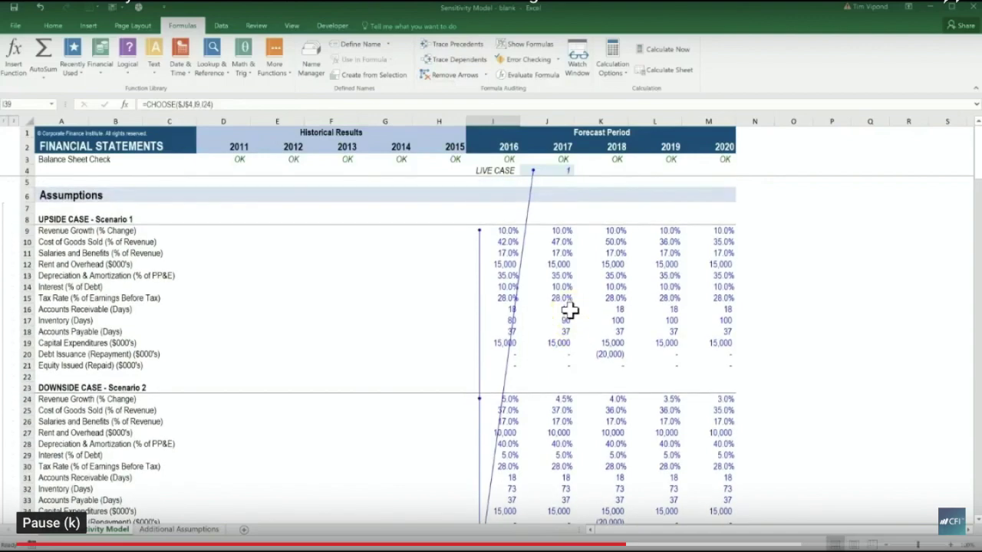
pyautogui.scroll(-2, 569, 310)
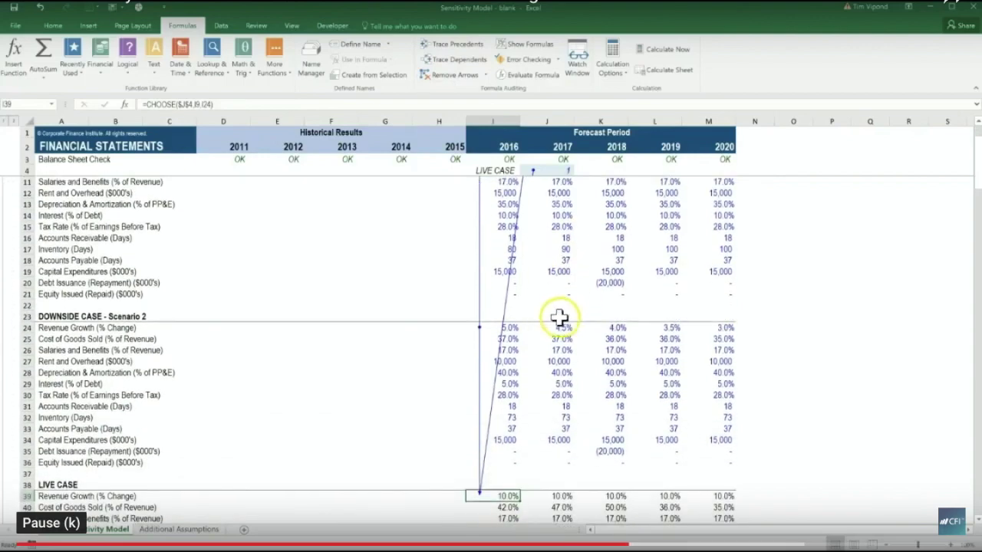
# Step: Inspect the traced source cells of I39: downside growth in I24, upside growth in I9 and the selector in J4
pyautogui.click(514, 329)
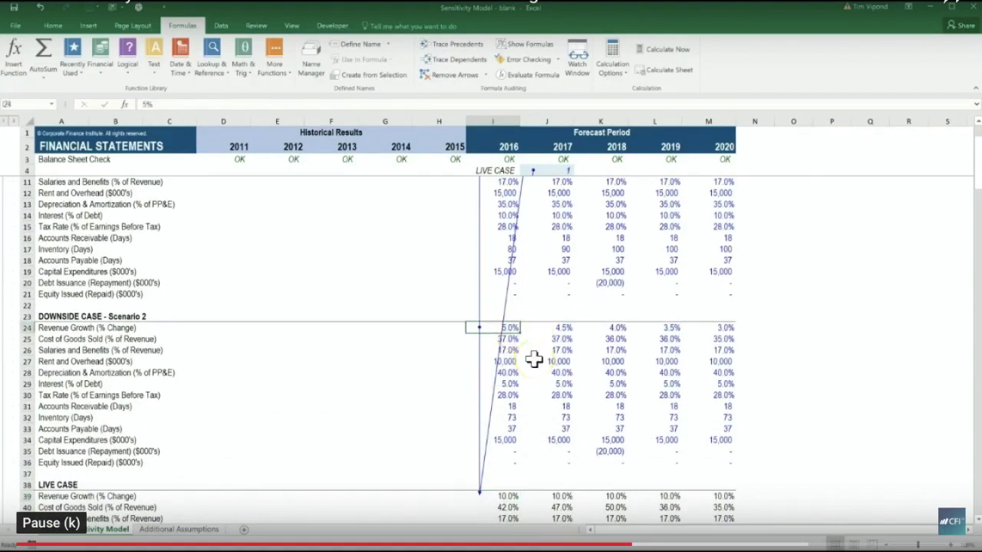
pyautogui.scroll(2, 533, 359)
pyautogui.click(499, 230)
pyautogui.click(557, 170)
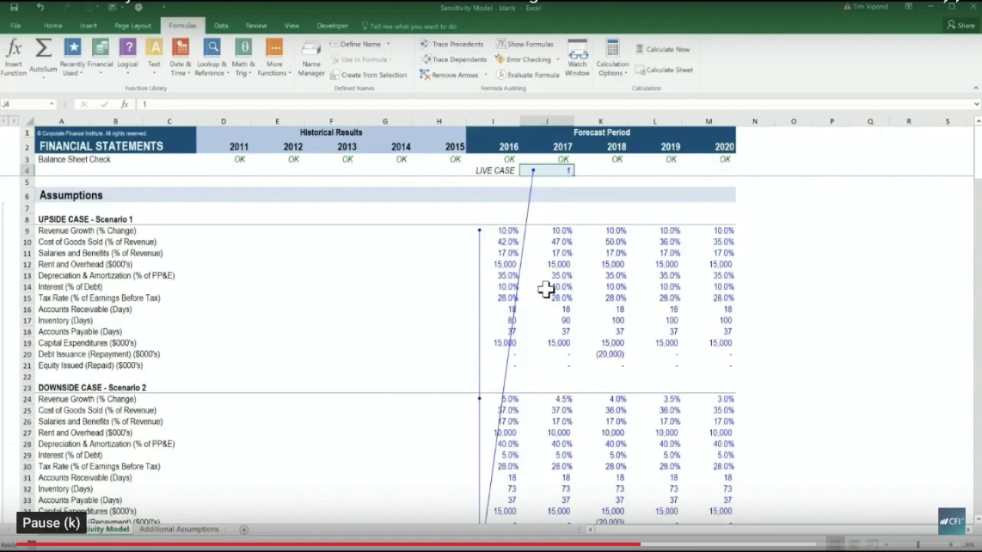
# Step: Trace the precedents of the live case's 2018 Revenue Growth in K39 and inspect source cells J4, K9 and K24
pyautogui.scroll(-2, 545, 288)
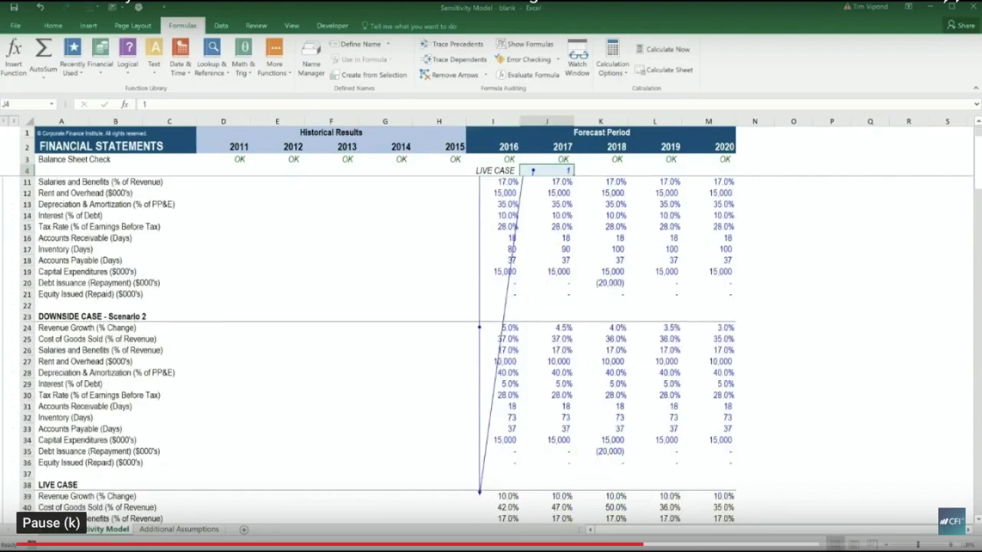
pyautogui.click(613, 498)
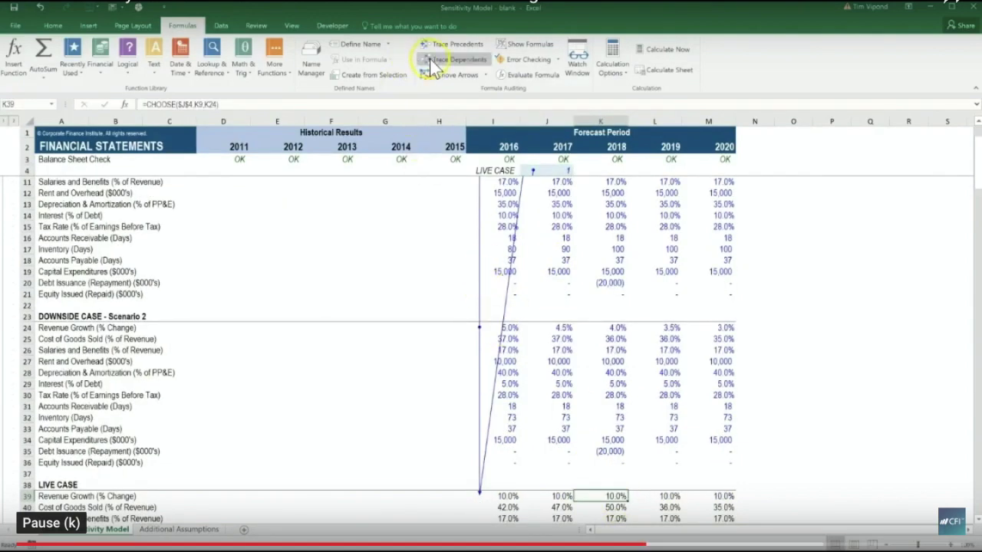
pyautogui.click(454, 43)
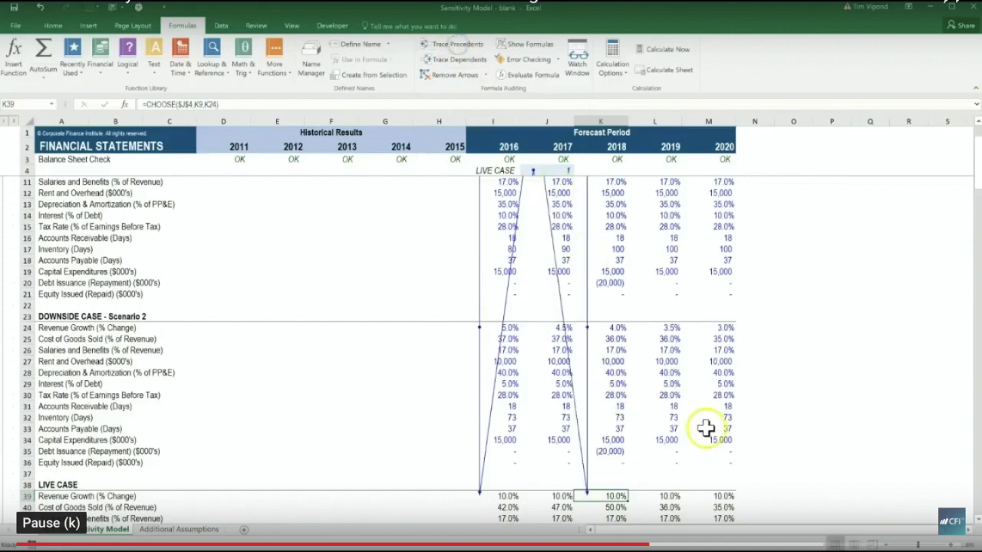
pyautogui.scroll(2, 705, 429)
pyautogui.click(546, 171)
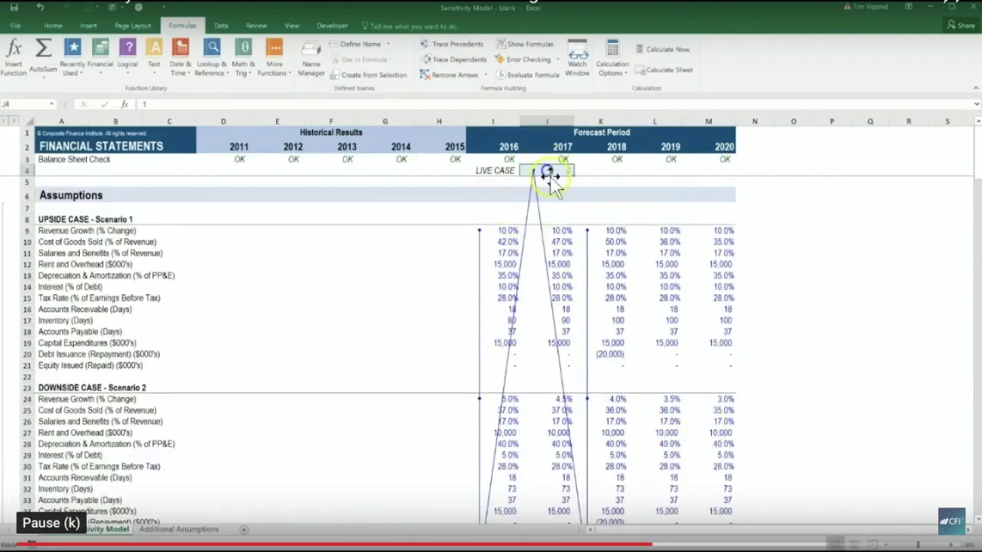
pyautogui.click(594, 235)
pyautogui.click(603, 400)
# Step: Trace the precedents of the live case's 2019 Capital Expenditures in L49 and inspect source cells L34, L19 and J4
pyautogui.scroll(-7, 603, 401)
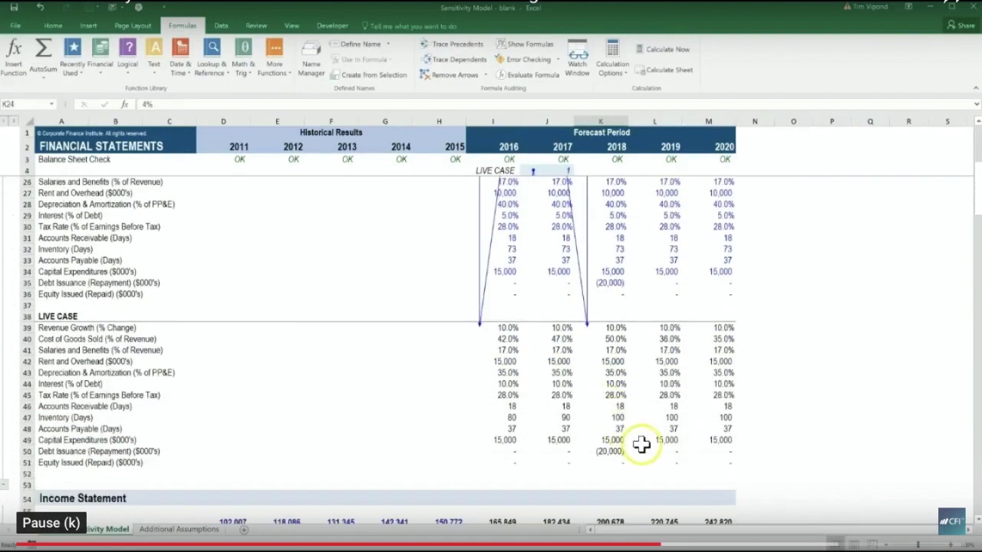
pyautogui.click(641, 443)
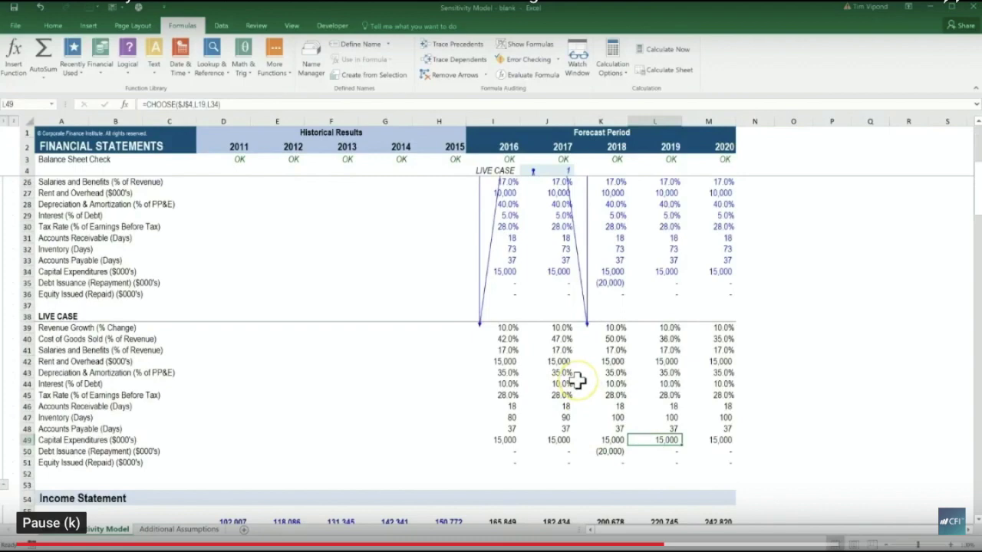
pyautogui.click(468, 52)
pyautogui.scroll(2, 519, 263)
pyautogui.click(661, 340)
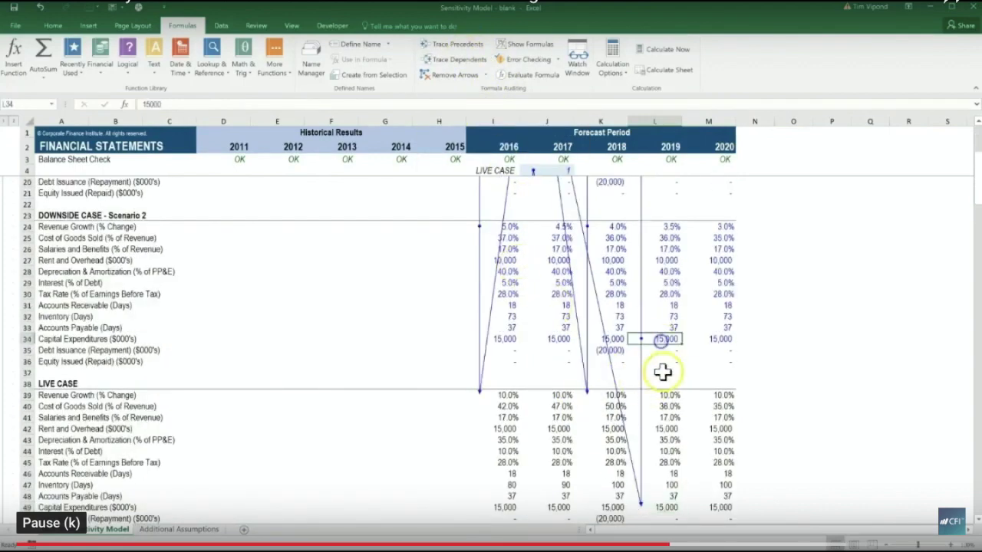
pyautogui.scroll(4, 663, 372)
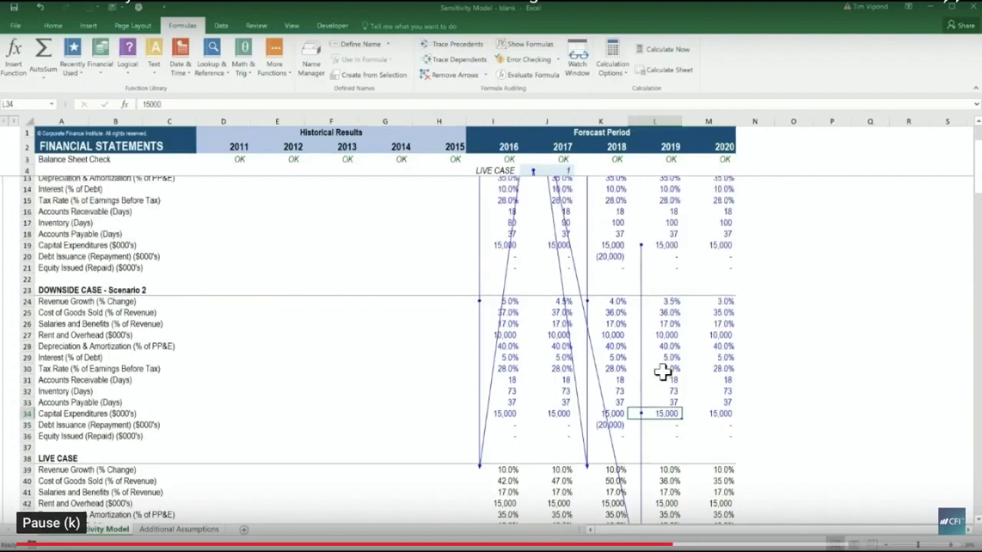
pyautogui.click(664, 306)
pyautogui.scroll(1, 638, 373)
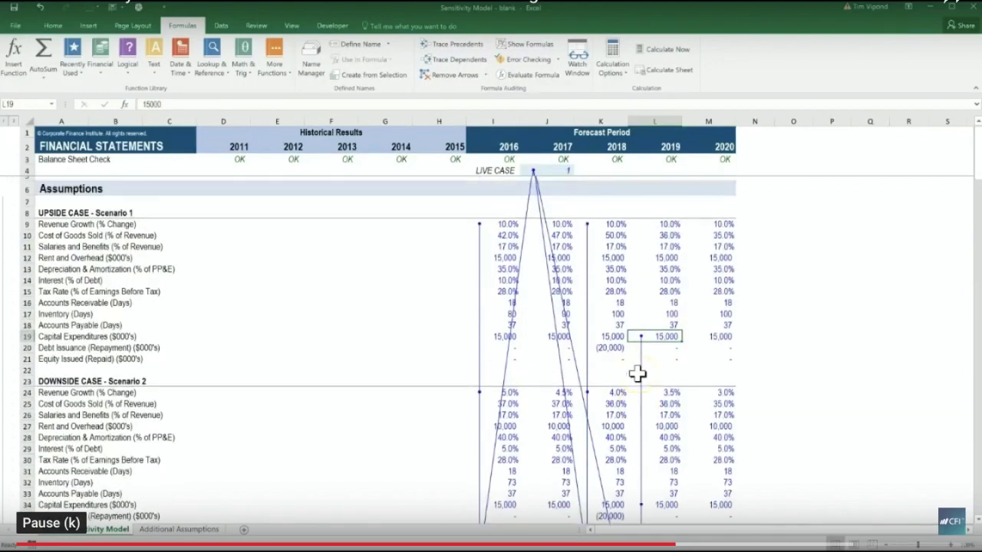
pyautogui.click(544, 170)
# Step: Clear the tracer arrows and trace successive levels of dependents from the live case's 2016 Revenue Growth in cell I39
pyautogui.click(457, 79)
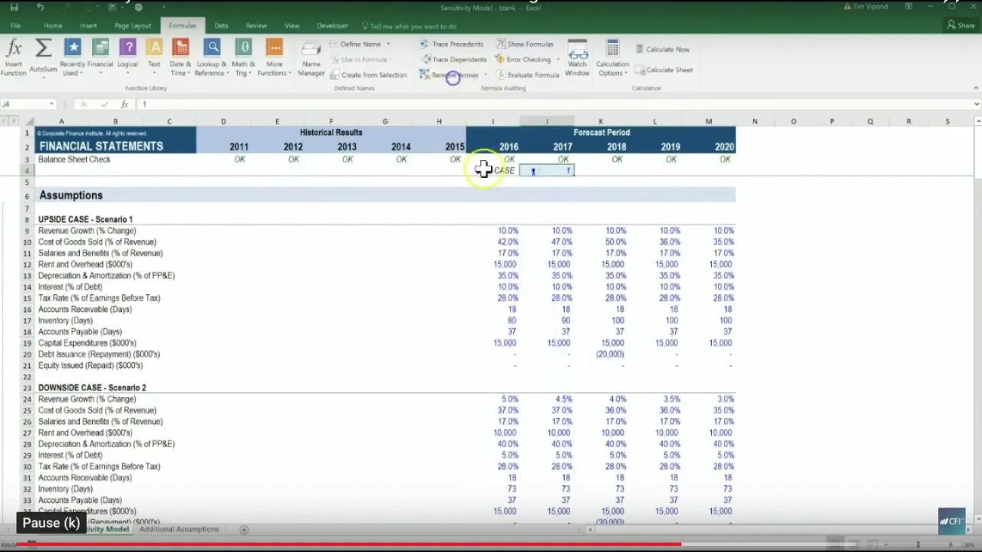
pyautogui.scroll(-7, 504, 263)
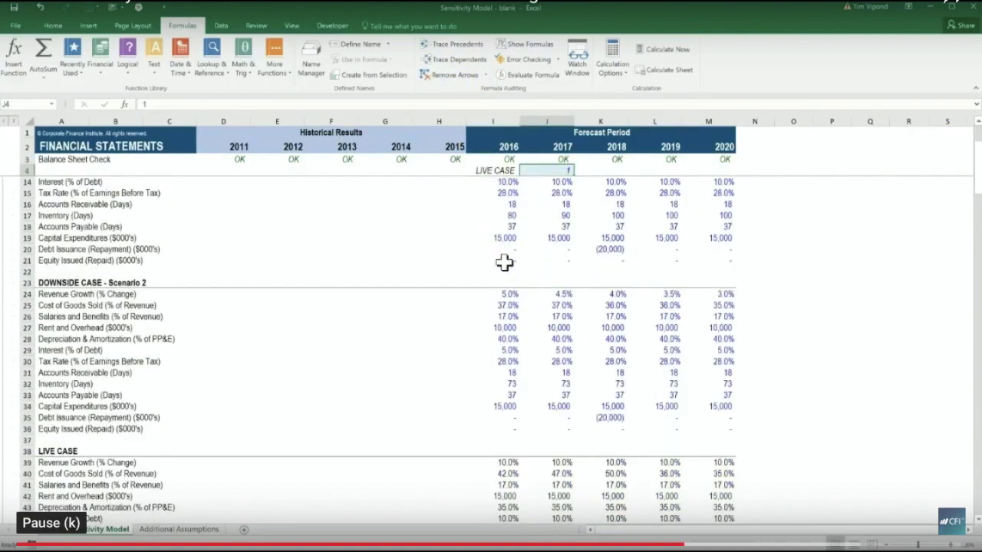
pyautogui.scroll(-1, 506, 276)
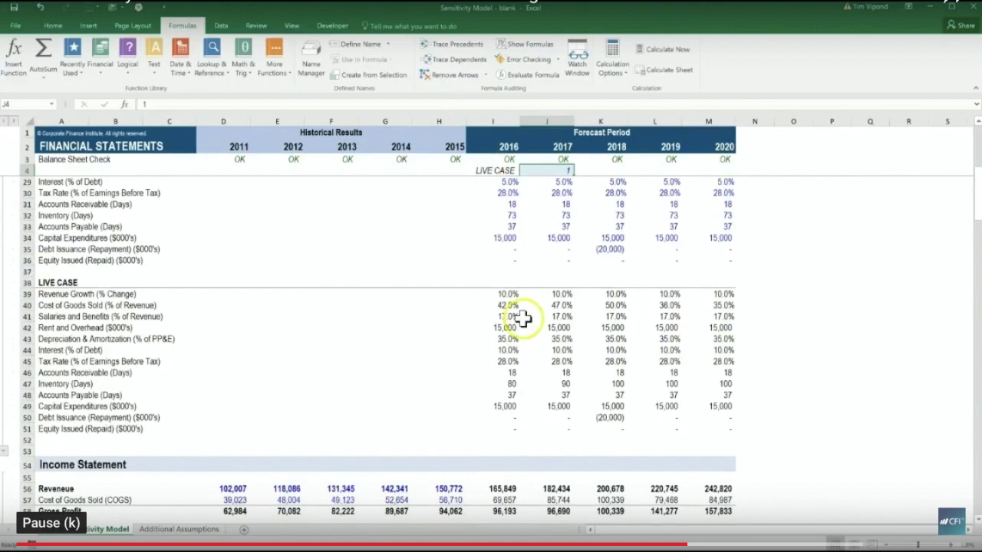
pyautogui.click(506, 294)
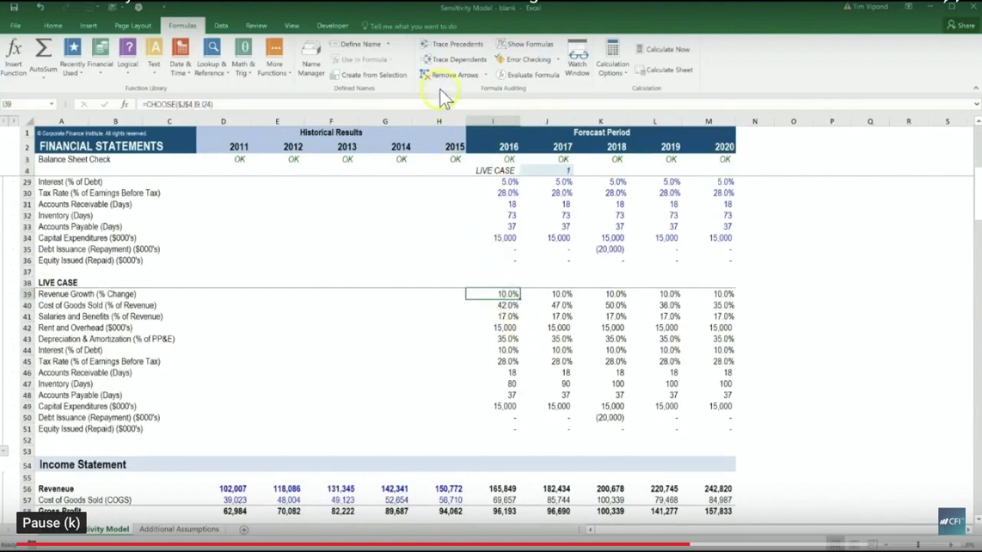
pyautogui.click(463, 57)
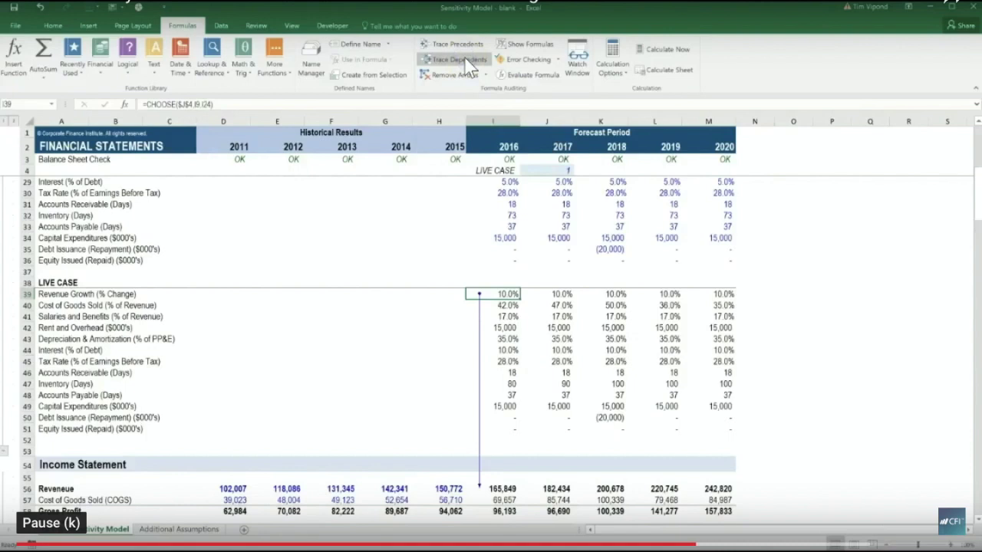
pyautogui.click(464, 57)
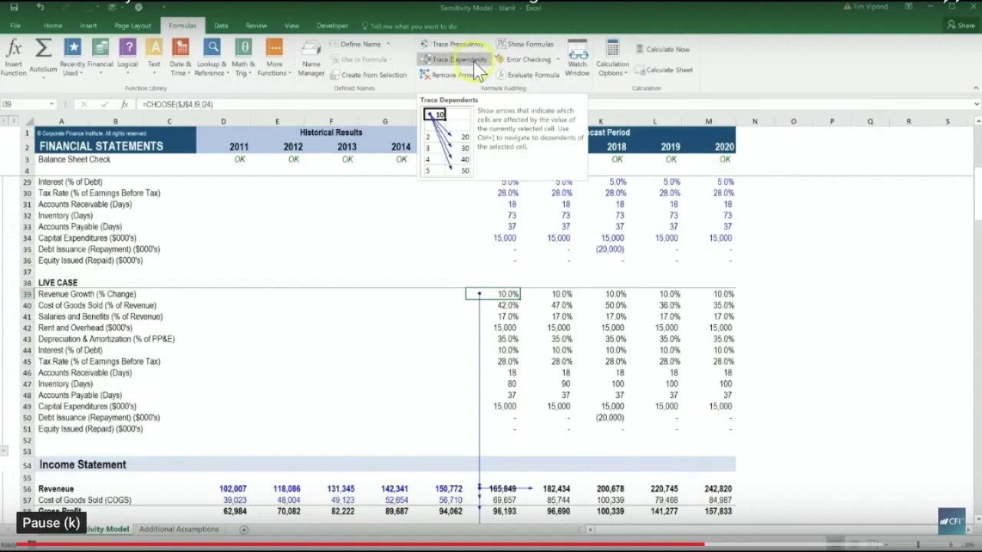
pyautogui.click(464, 57)
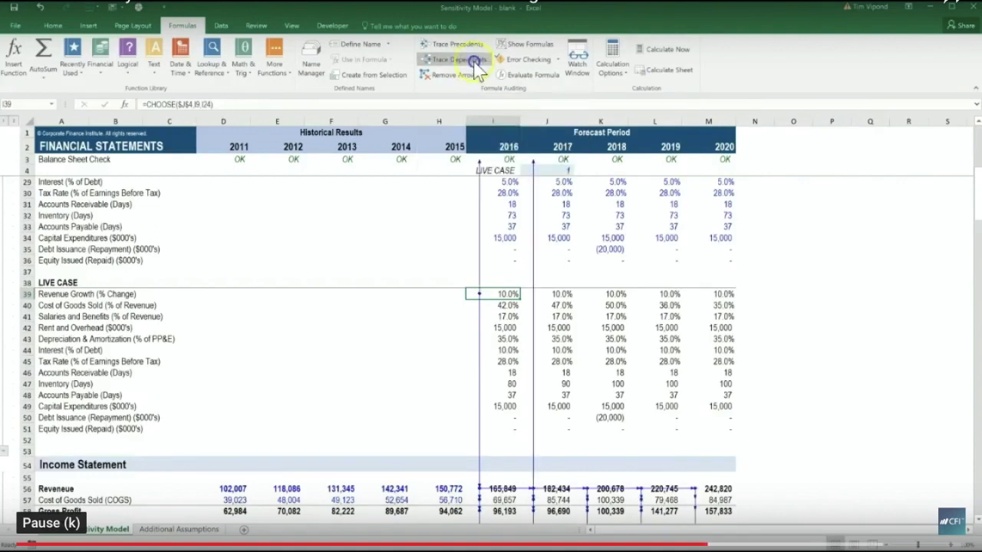
pyautogui.click(464, 57)
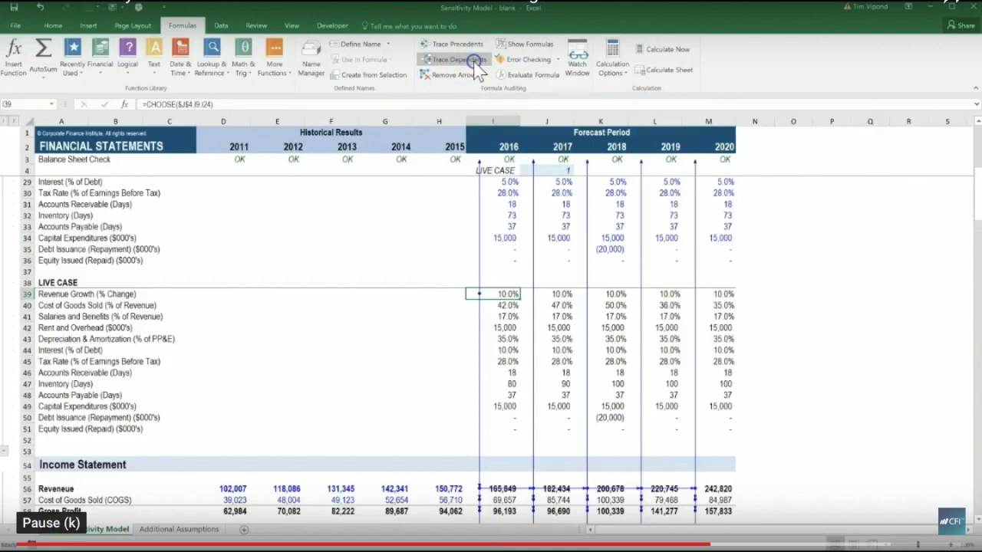
# Step: Follow the dependent arrows from I39 through the financial statements to the valuation results above the Sensitivity Analysis section
pyautogui.scroll(-1, 540, 262)
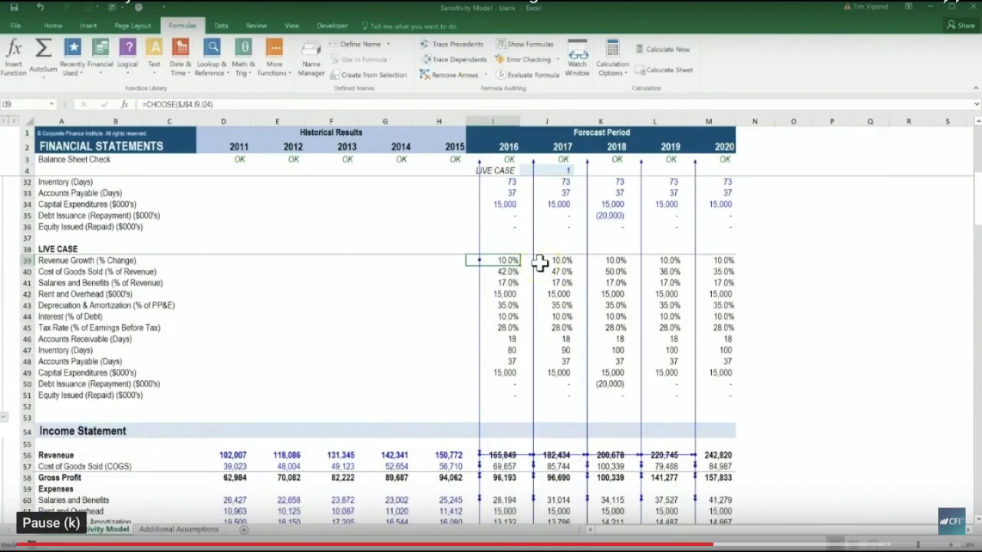
pyautogui.scroll(-1, 540, 262)
pyautogui.click(510, 226)
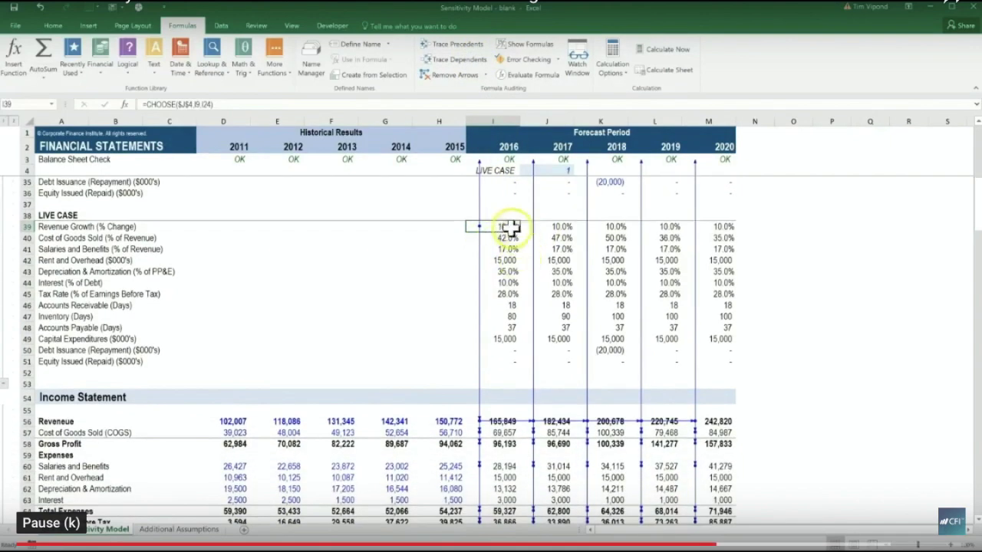
pyautogui.scroll(-4, 537, 324)
pyautogui.scroll(-7, 537, 325)
pyautogui.scroll(-8, 537, 326)
pyautogui.scroll(-11, 537, 326)
pyautogui.scroll(-12, 529, 324)
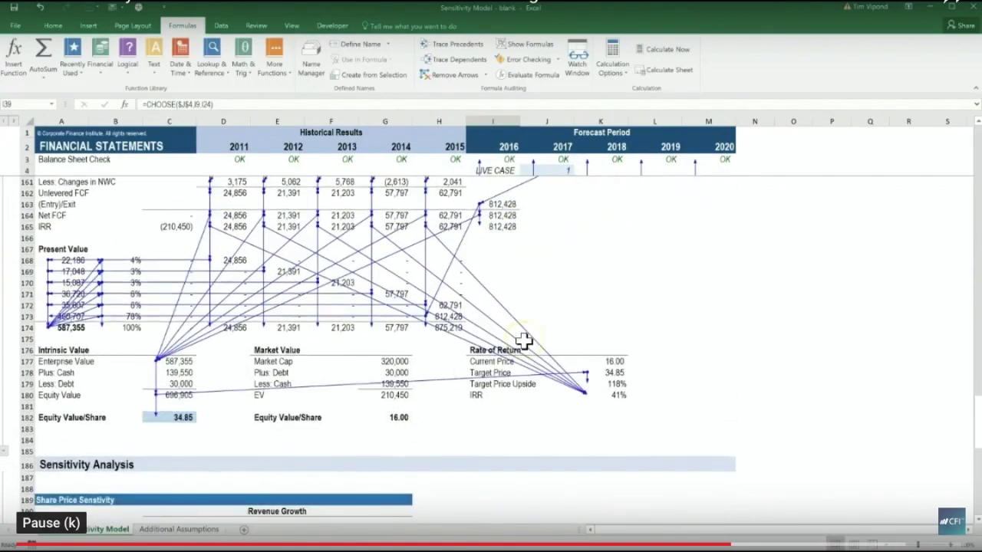
pyautogui.scroll(-1, 521, 341)
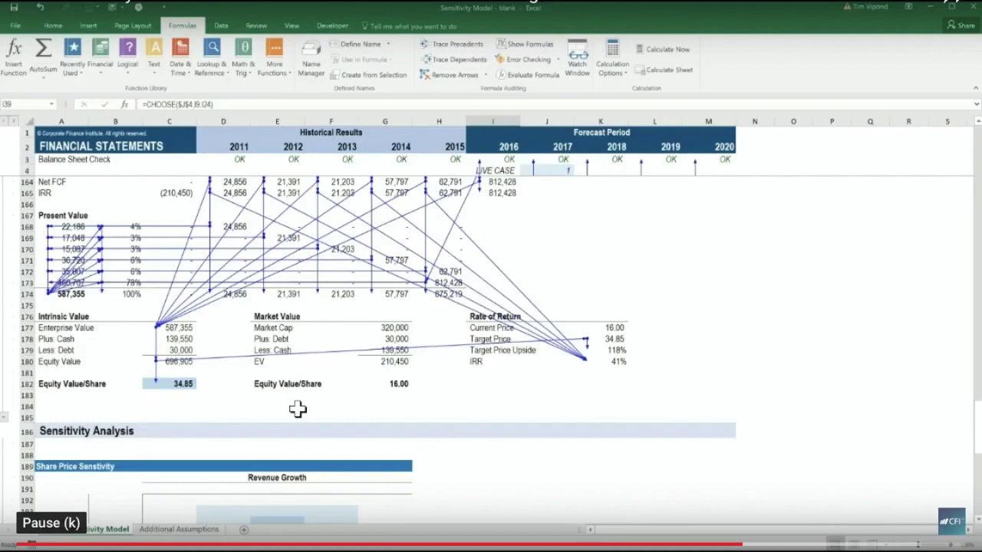
pyautogui.click(506, 399)
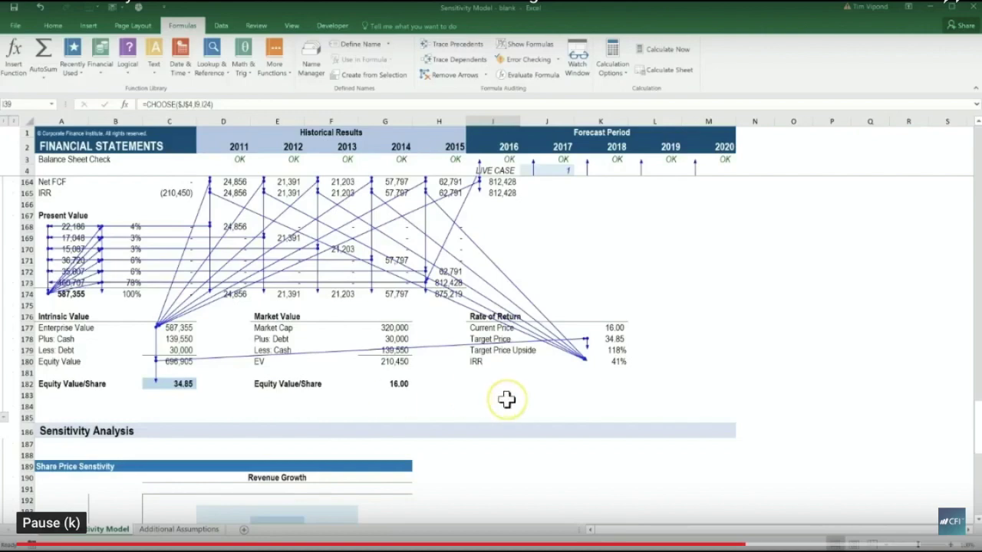
# Step: Return to the live case block and remove all tracer arrows from the sheet
pyautogui.scroll(20, 506, 399)
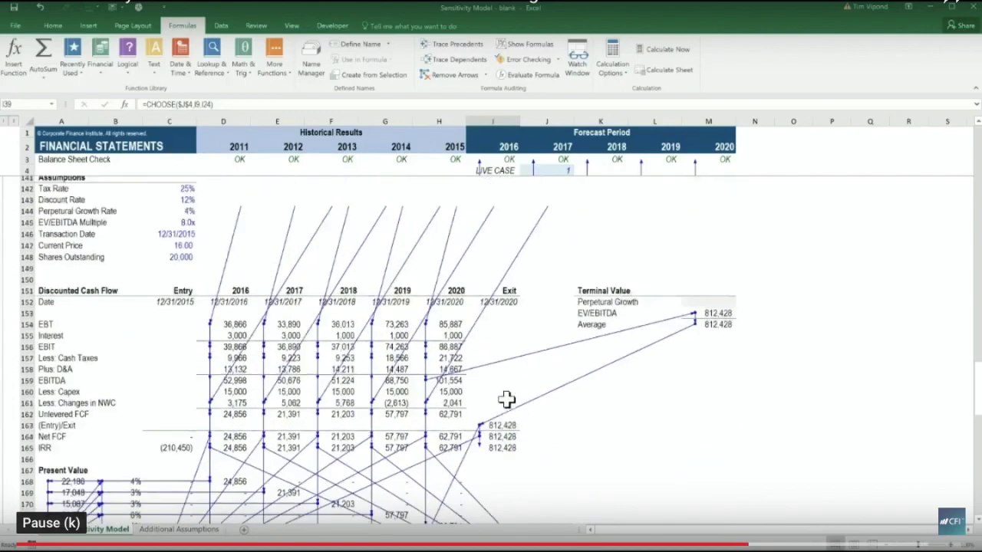
pyautogui.scroll(20, 506, 398)
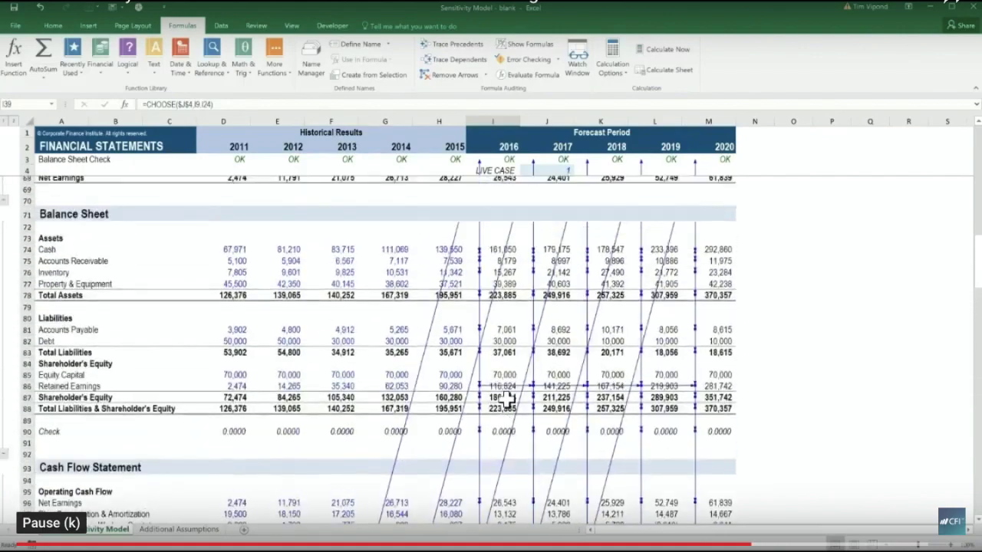
pyautogui.scroll(1, 506, 398)
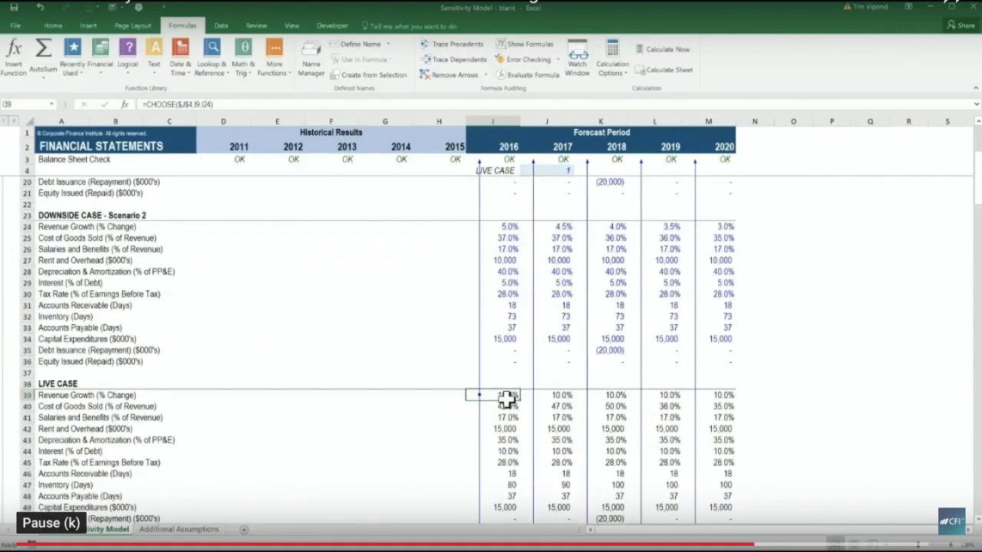
pyautogui.scroll(-2, 506, 398)
pyautogui.click(449, 75)
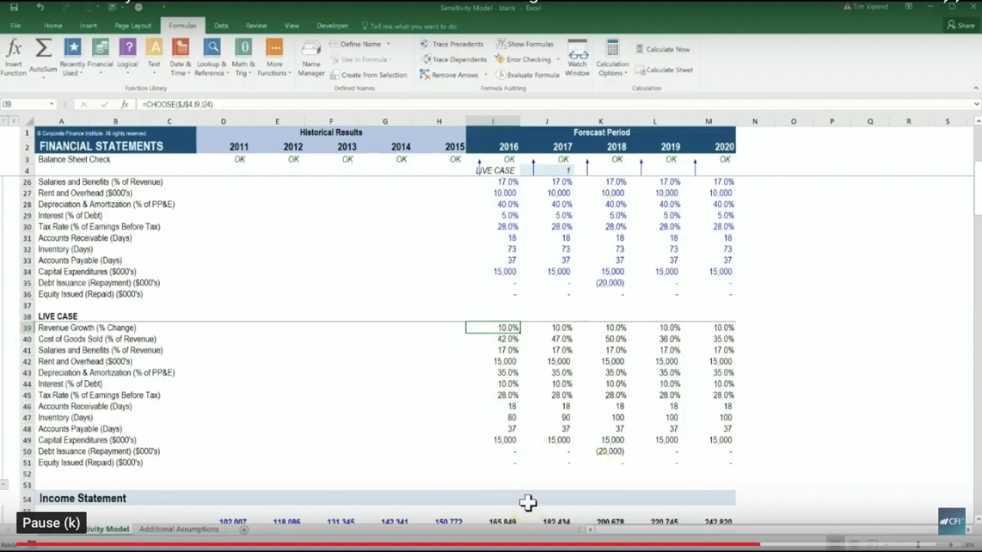
pyautogui.press('Right')
# Step: Copy the 2016 to 2020 forecast revenue in I56:M56 and paste it as values into row 55 directly above
pyautogui.scroll(-2, 641, 310)
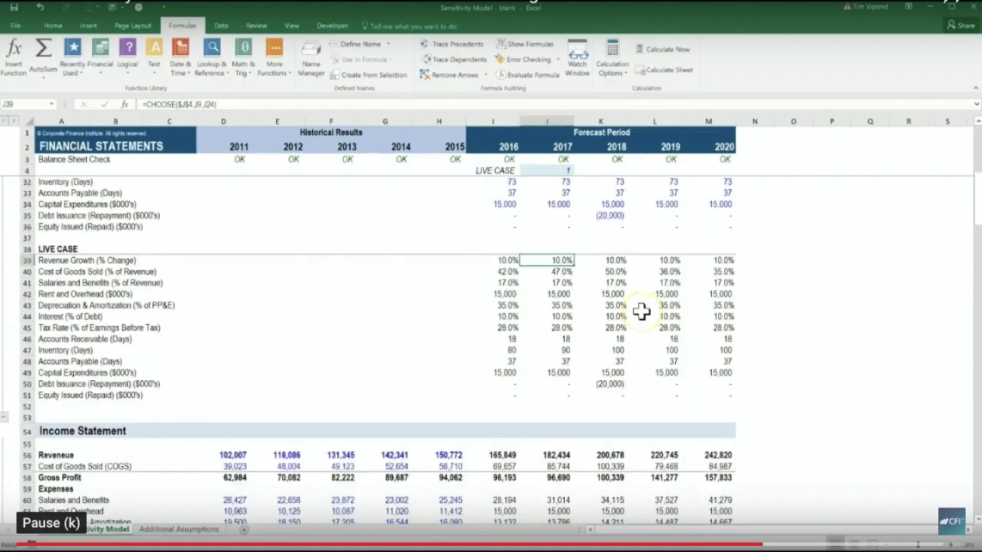
pyautogui.scroll(-4, 641, 310)
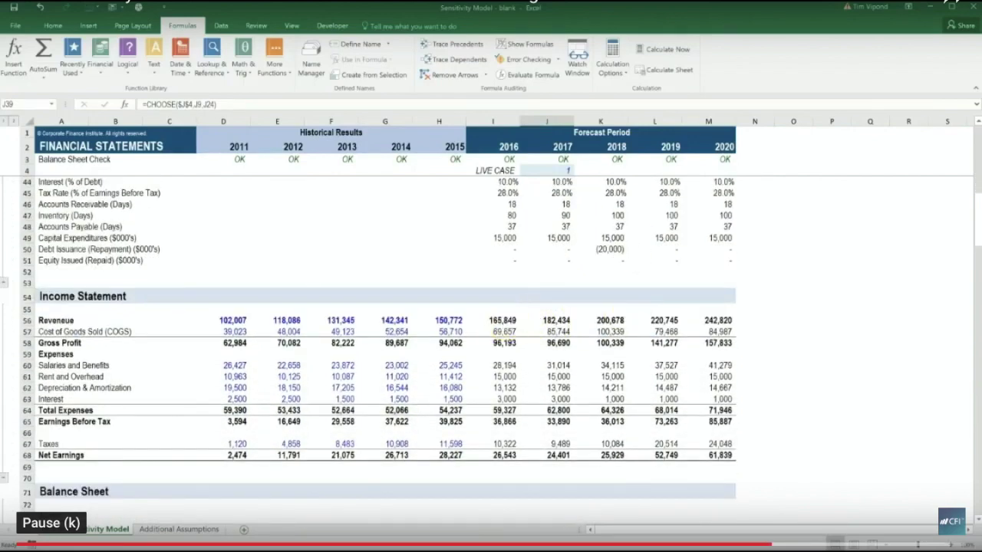
pyautogui.click(506, 320)
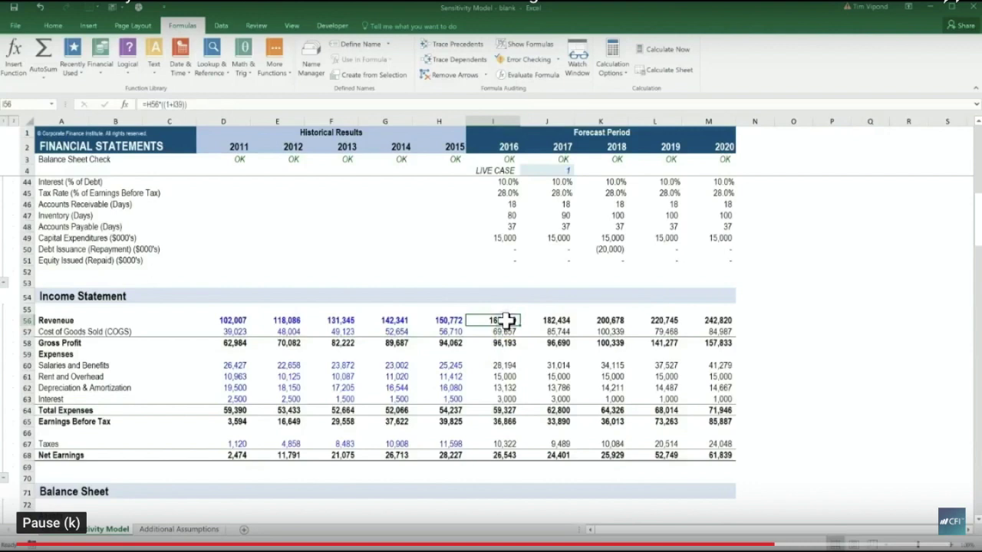
pyautogui.hotkey('ctrl', 'shift', 'Right')
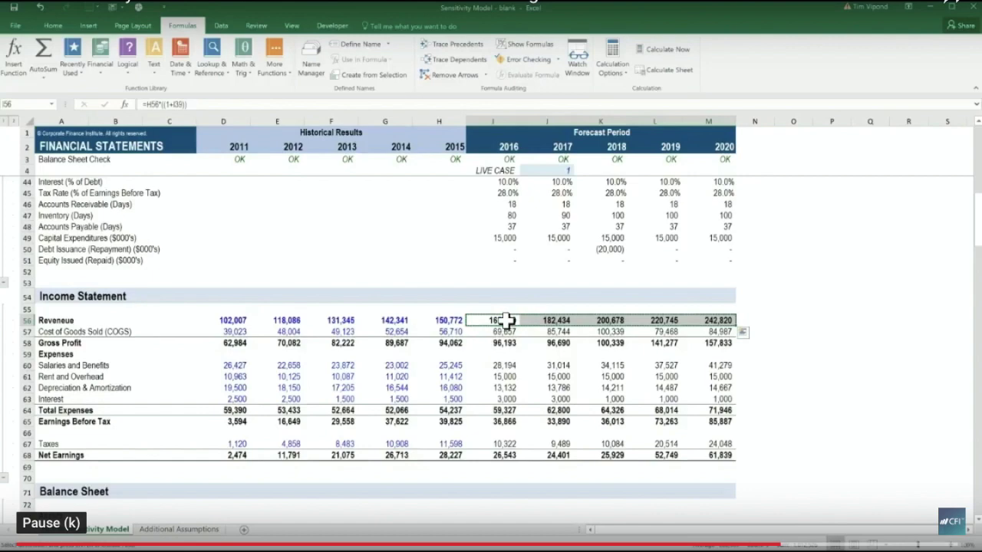
pyautogui.press('Up')
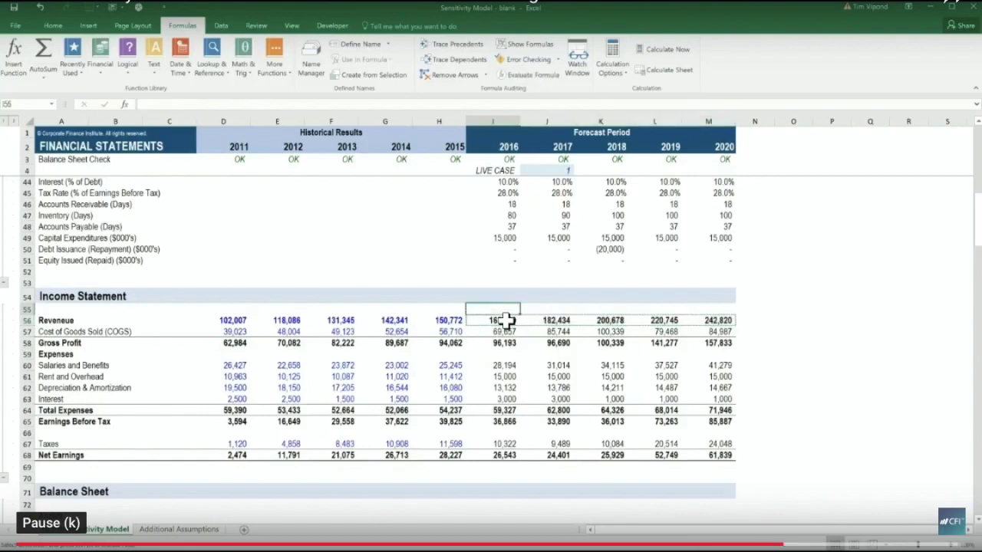
pyautogui.hotkey('alt', 'e')
pyautogui.press('s')
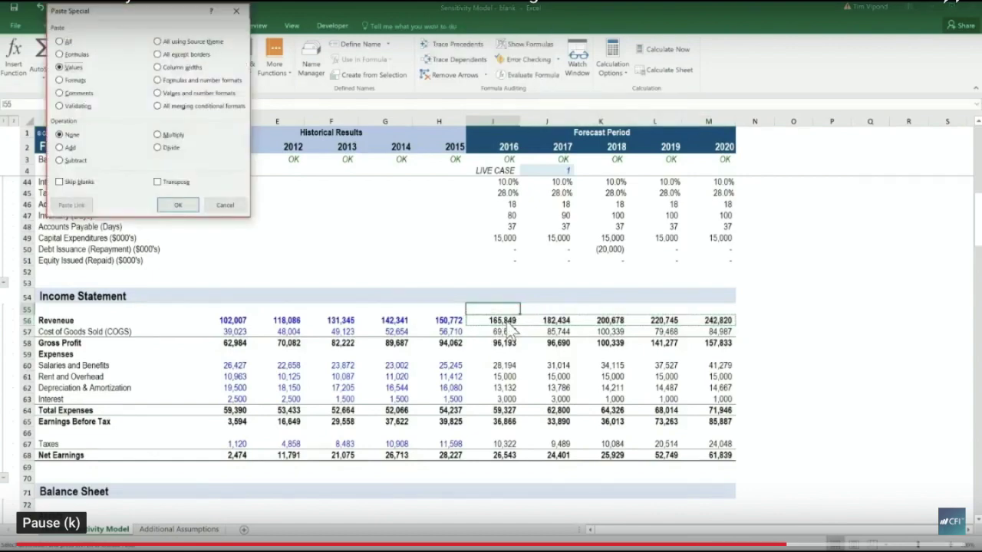
pyautogui.press('Return')
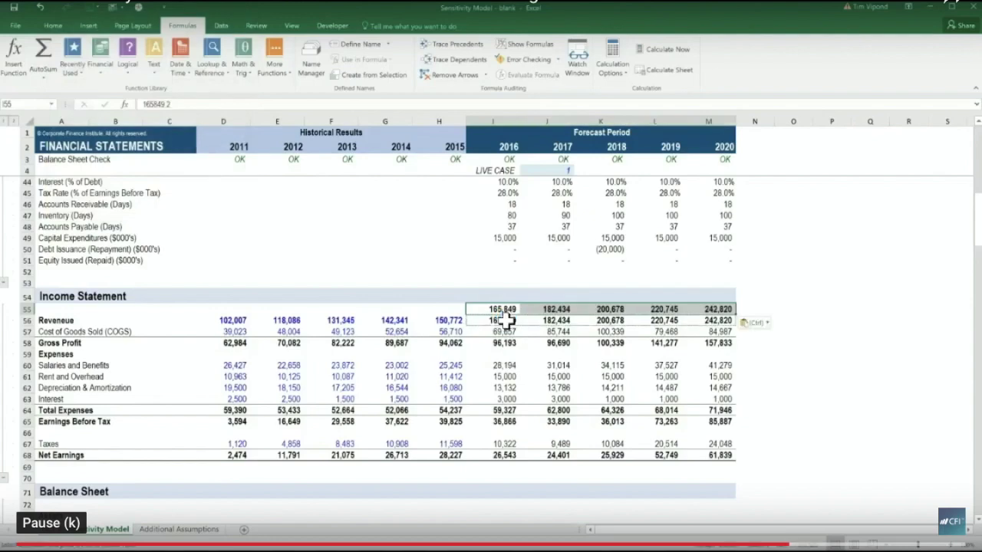
pyautogui.press('Escape')
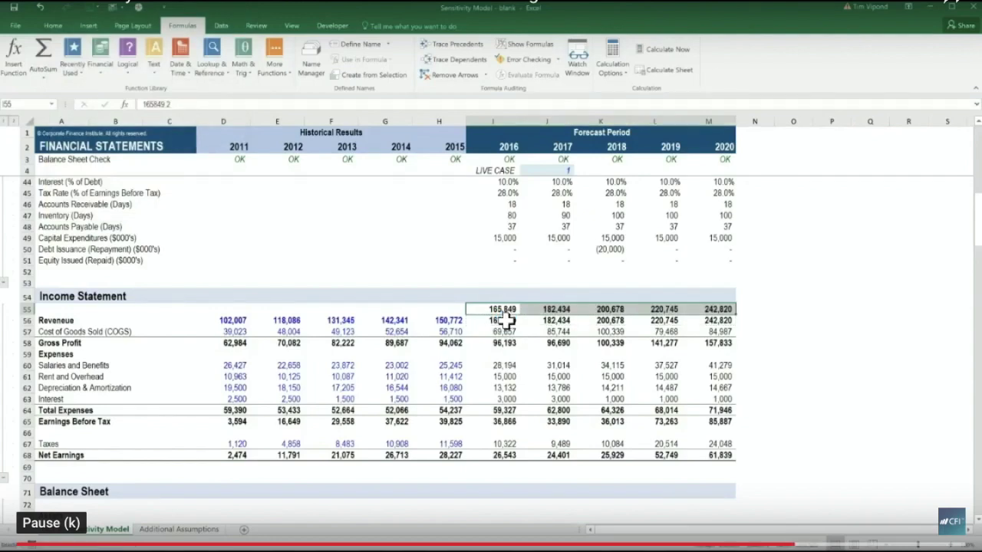
# Step: Set the live case selector in J4 to 2 and compare the 2020 revenue in M56 with the pasted value in M55
pyautogui.click(556, 170)
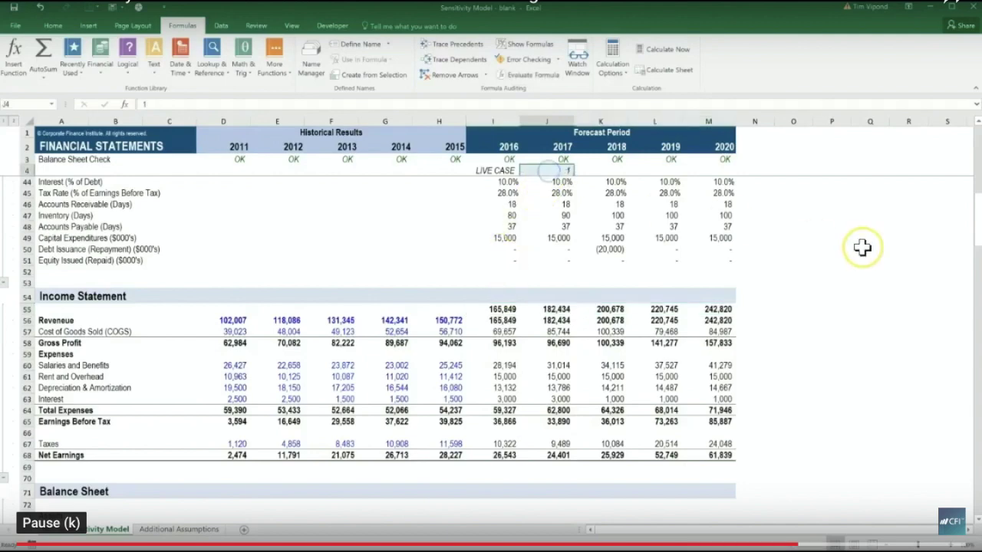
pyautogui.write('2')
pyautogui.hotkey('ctrl', 'Return')
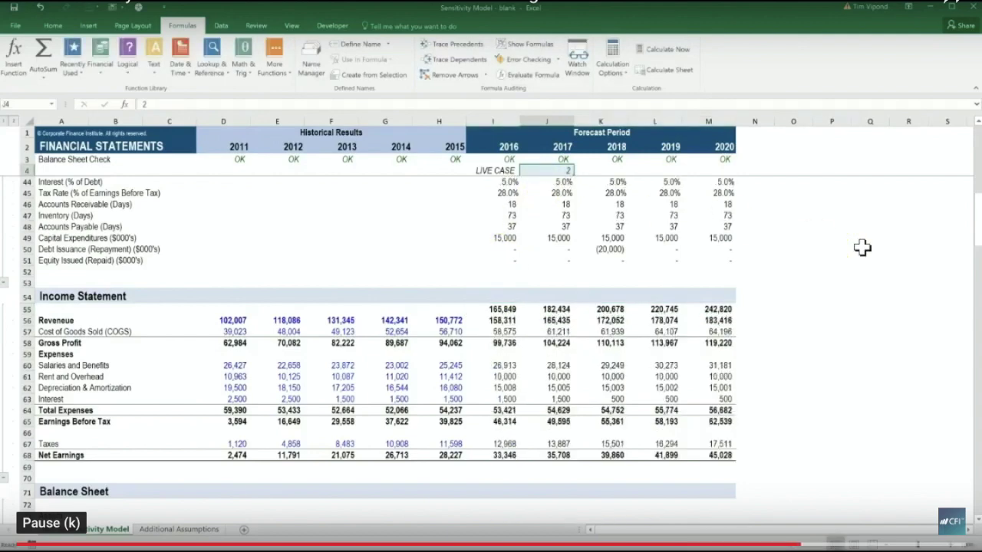
pyautogui.click(713, 309)
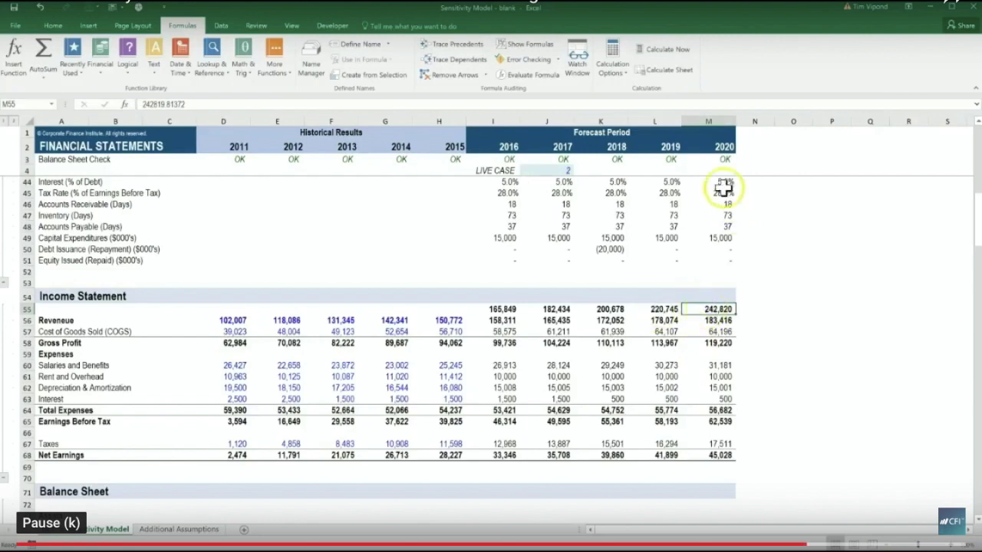
pyautogui.click(723, 320)
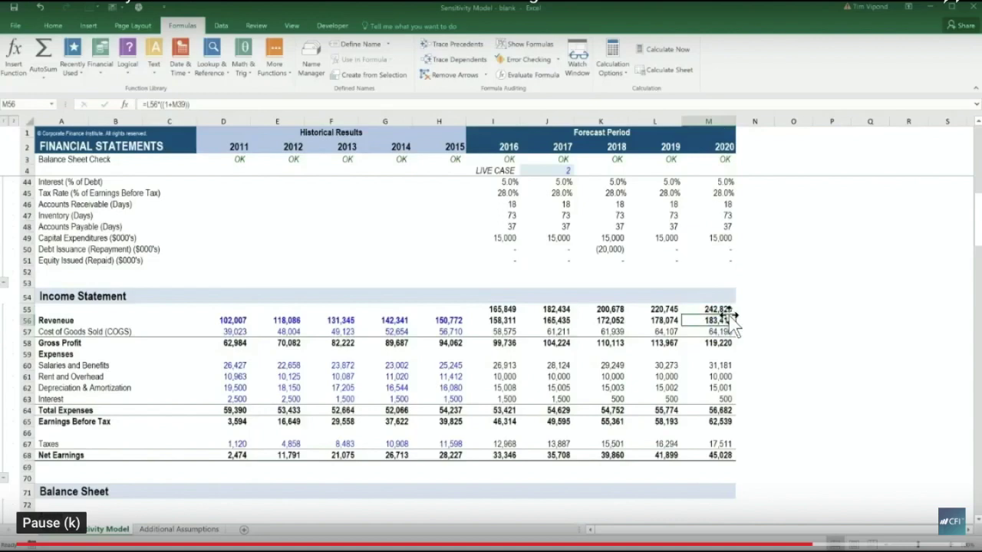
# Step: Toggle the live case selector in J4 to 1, to 2 and back to 1 to compare forecast revenue between scenarios
pyautogui.click(566, 170)
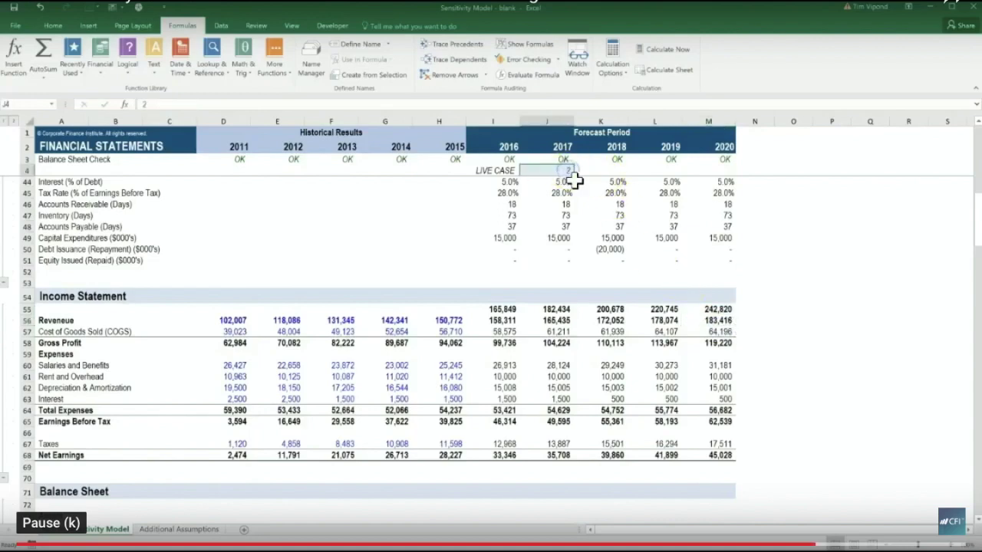
pyautogui.write('1')
pyautogui.hotkey('ctrl', 'Return')
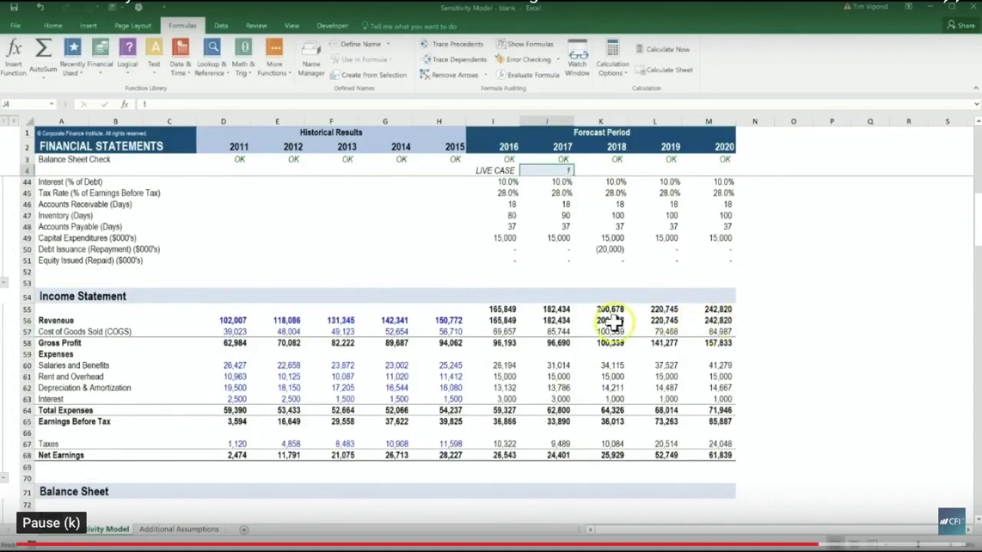
pyautogui.write('2')
pyautogui.hotkey('ctrl', 'Return')
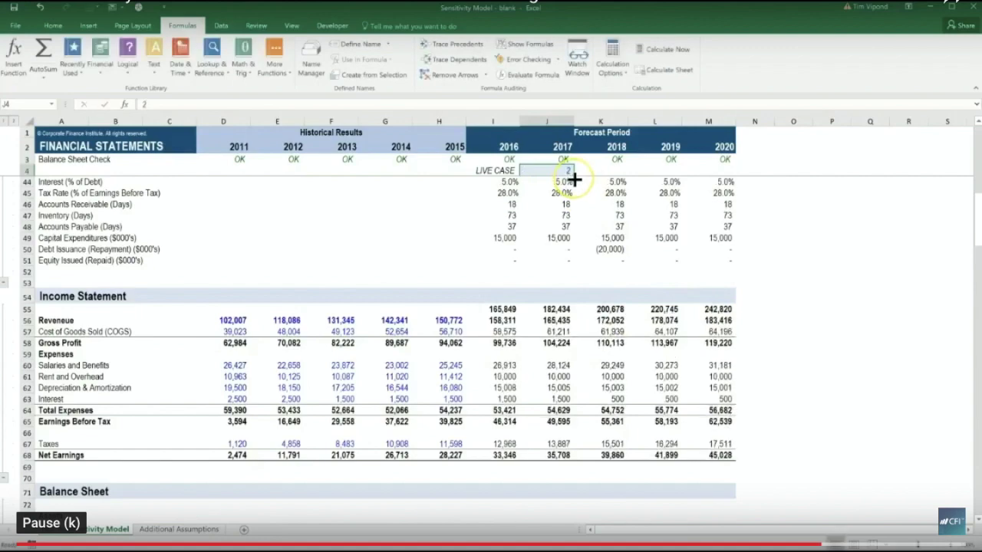
pyautogui.click(555, 170)
pyautogui.write('1')
pyautogui.hotkey('ctrl', 'Return')
# Step: Delete the pasted comparison revenue values from I55:M55 above the Revenue row
pyautogui.click(495, 309)
pyautogui.hotkey('ctrl', 'shift', 'Right')
pyautogui.press('Delete')
pyautogui.press('Down')
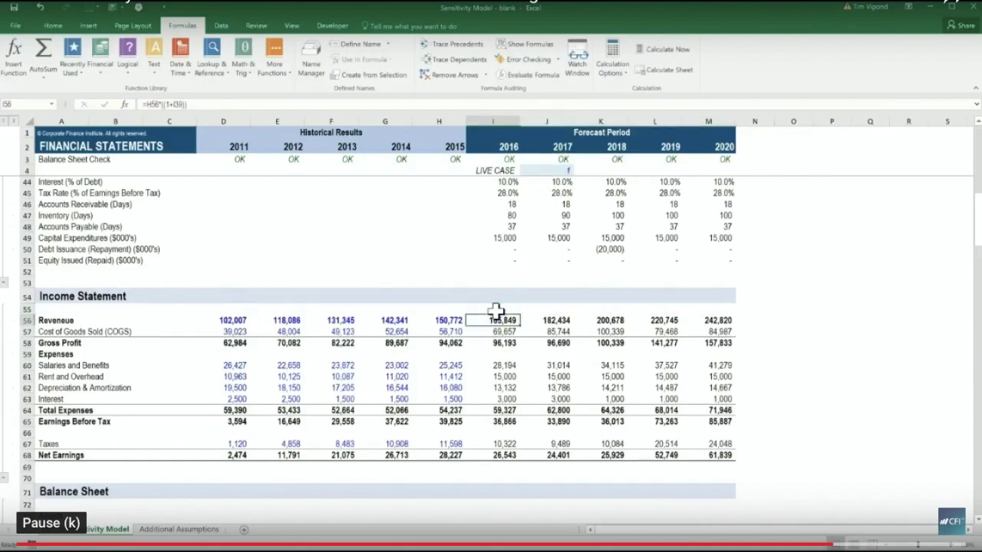
# Step: Inspect the intrinsic Equity Value/Share in C182, and set the live case selector in J4 to 2
pyautogui.scroll(-15, 495, 311)
pyautogui.scroll(-20, 495, 311)
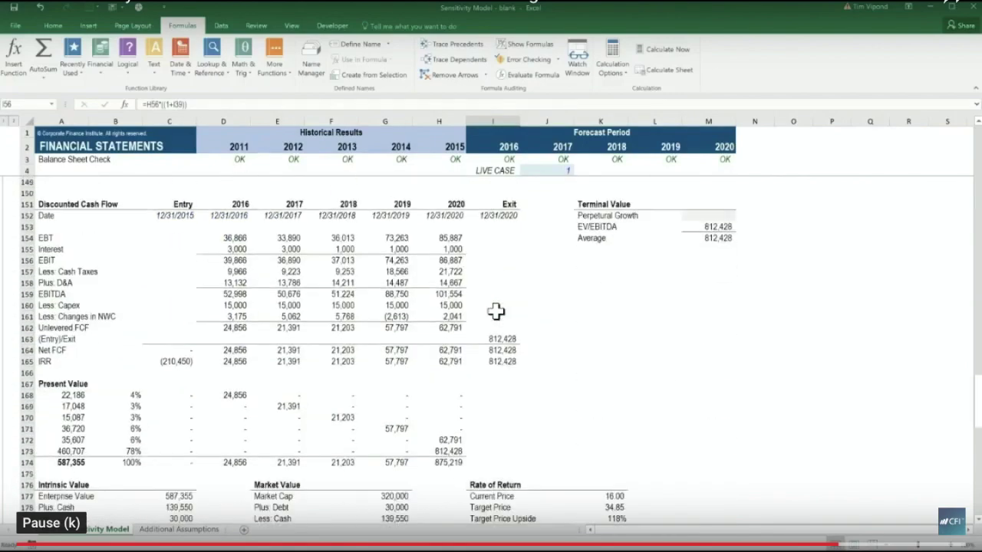
pyautogui.scroll(-6, 495, 310)
pyautogui.click(190, 375)
pyautogui.click(172, 351)
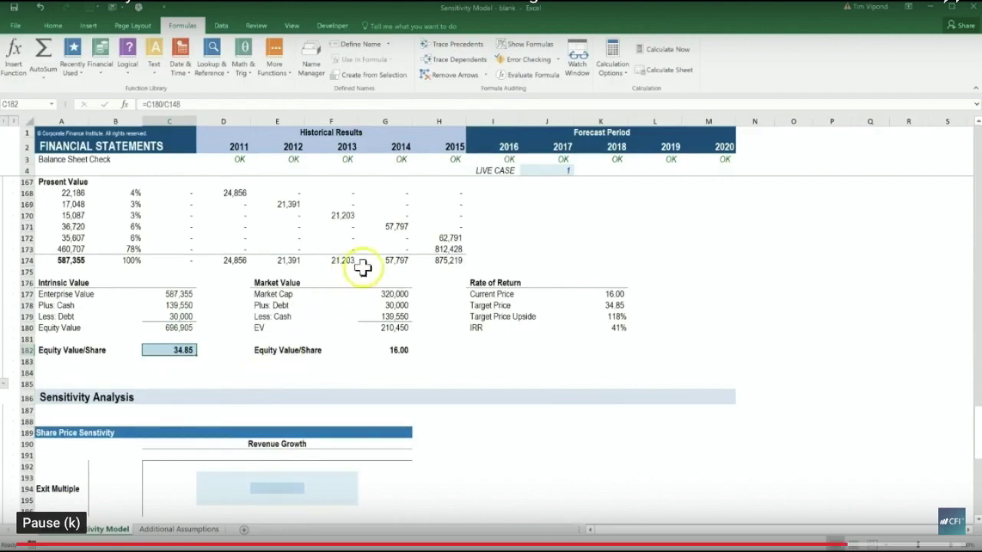
pyautogui.click(541, 172)
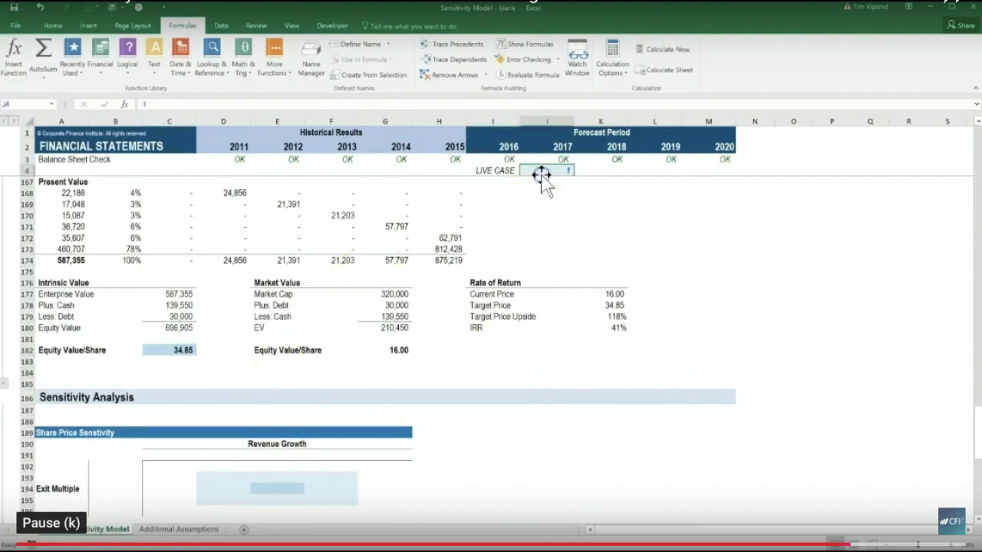
pyautogui.write('2')
pyautogui.press('Return')
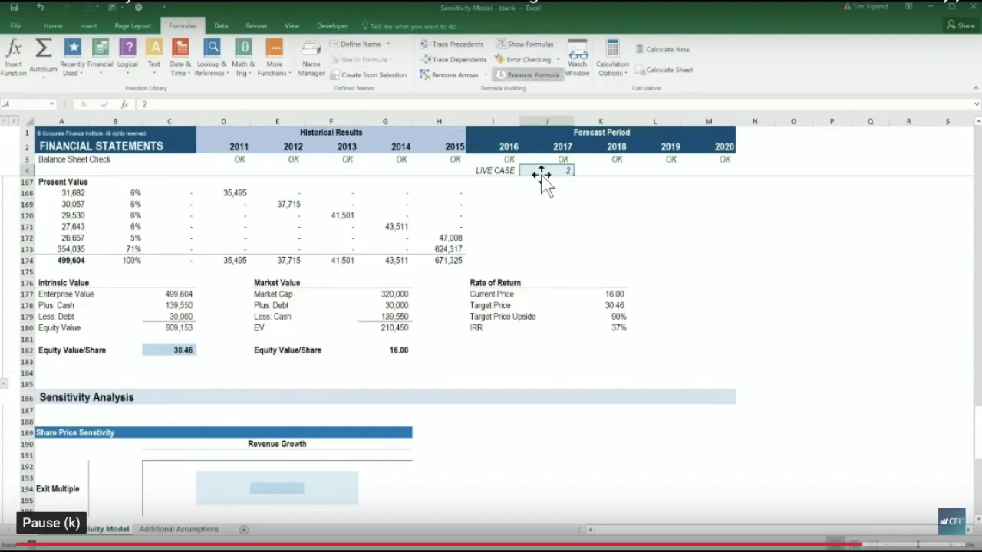
# Step: Enter the label "Alternative Scenario" in A183, beneath the intrinsic Equity Value/Share label
pyautogui.click(124, 374)
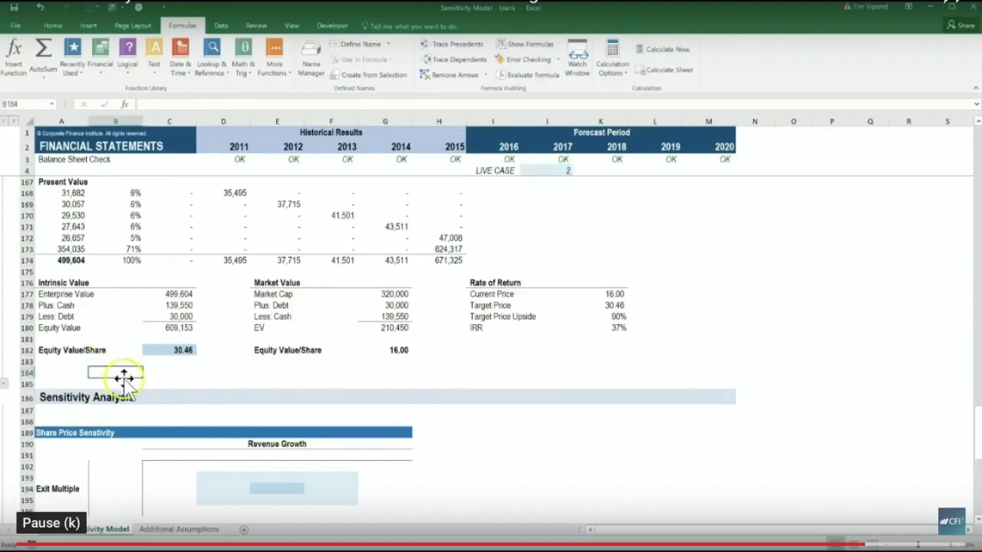
pyautogui.press('Up')
pyautogui.press('Left')
pyautogui.write('Al')
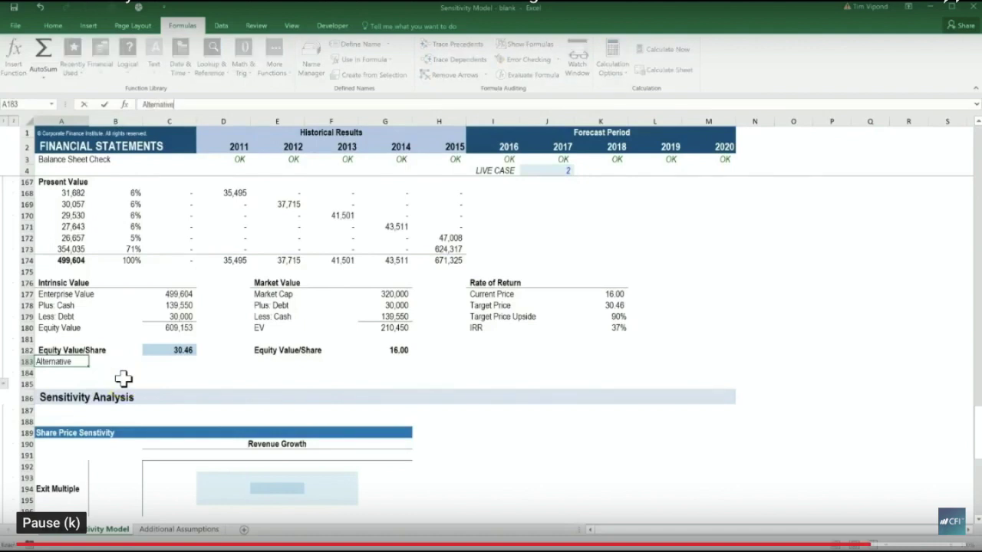
pyautogui.write('ternative Scenario')
pyautogui.press('Tab')
# Step: Copy the Equity Value/Share in C182 and paste it as a value into C183 beside the Alternative Scenario label
pyautogui.press('Right')
pyautogui.press('Up')
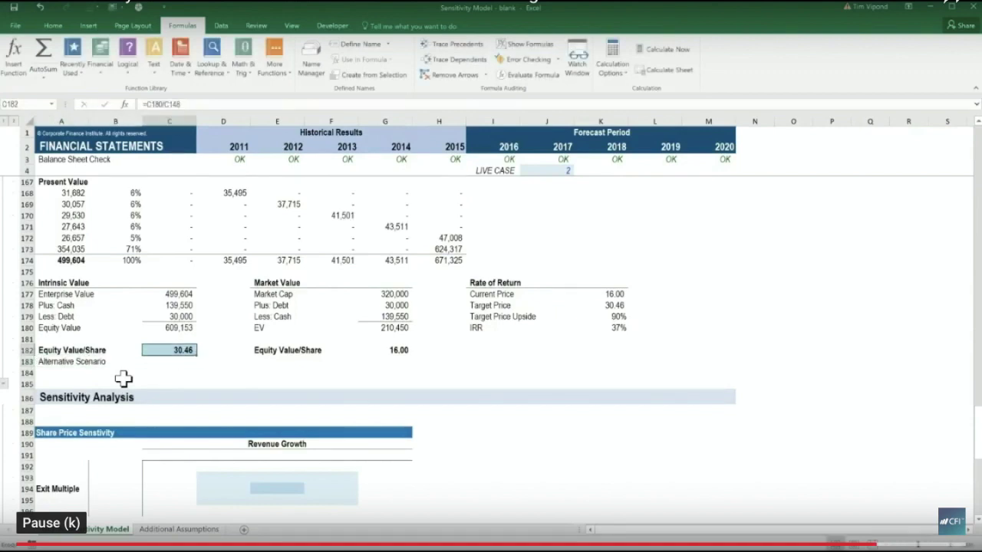
pyautogui.press('Down')
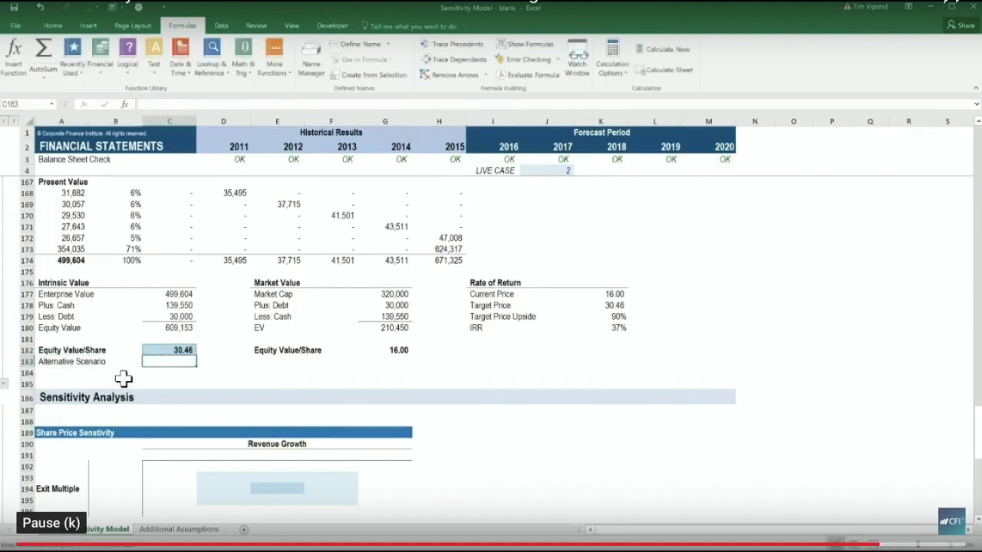
pyautogui.hotkey('ctrl', 'alt', 'v')
pyautogui.press('v')
pyautogui.press('Return')
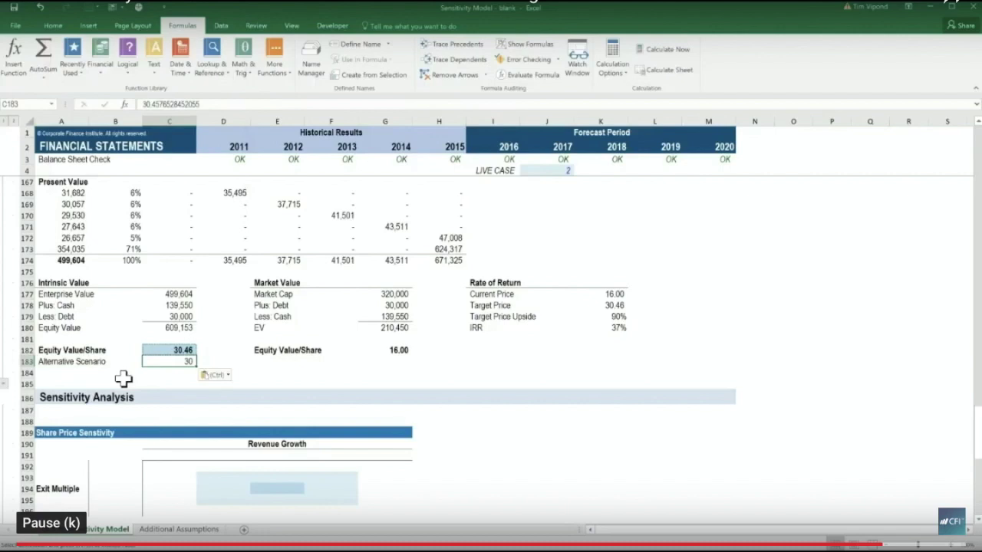
# Step: Format the Alternative Scenario value in C183 to show two decimal places
pyautogui.hotkey('alt', 'h')
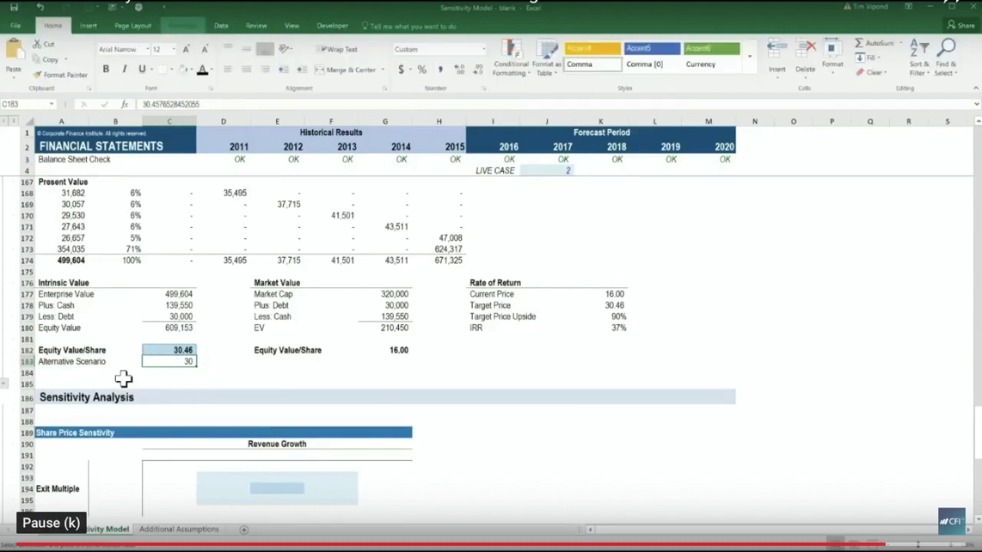
pyautogui.press('0')
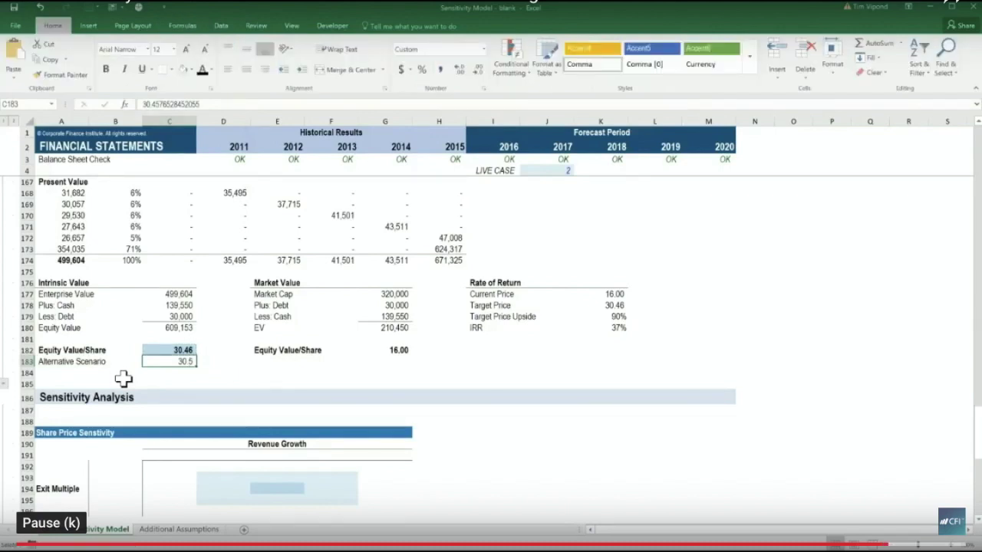
pyautogui.hotkey('alt', 'h')
pyautogui.press('0')
# Step: Set the live case selector in J4 to 1
pyautogui.press('Up')
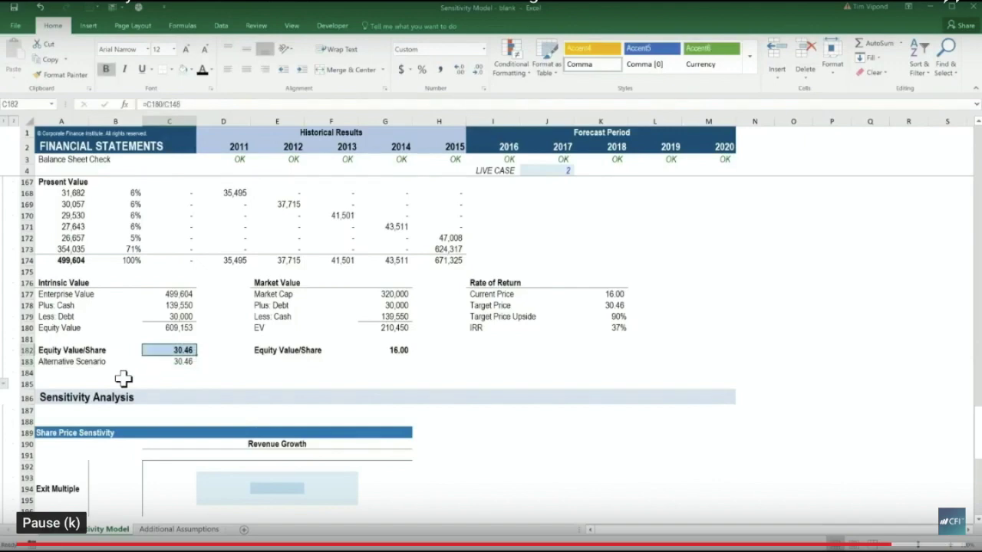
pyautogui.click(542, 170)
pyautogui.write('1')
pyautogui.hotkey('ctrl', 'Return')
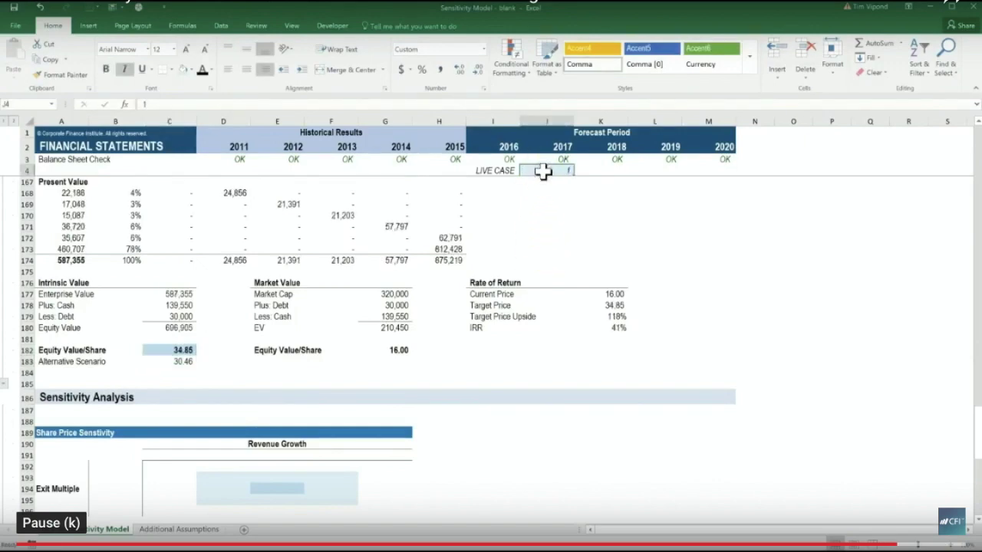
# Step: Change the font color of the hardcoded Alternative Scenario value in C183 to blue
pyautogui.click(167, 361)
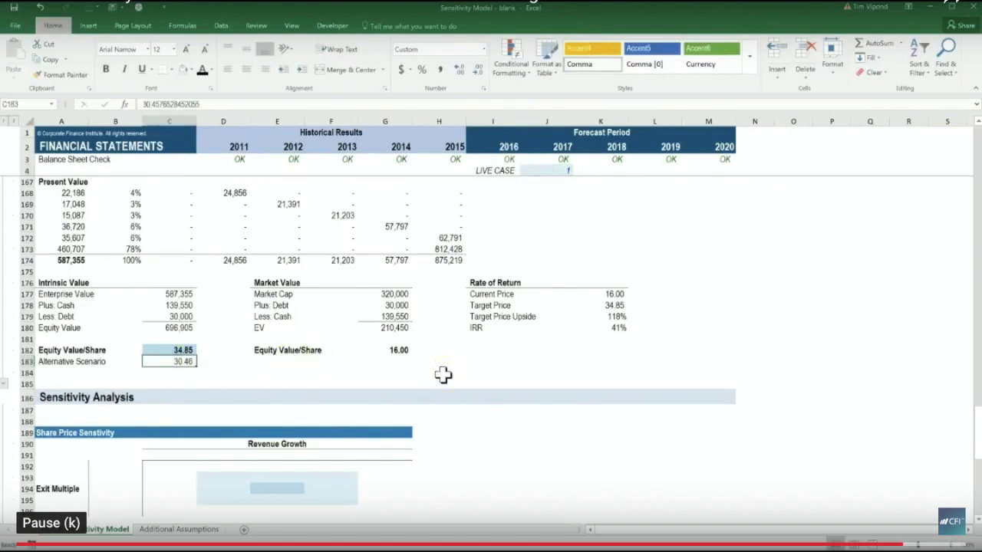
pyautogui.hotkey('alt', 'h')
pyautogui.press('f')
pyautogui.press('c')
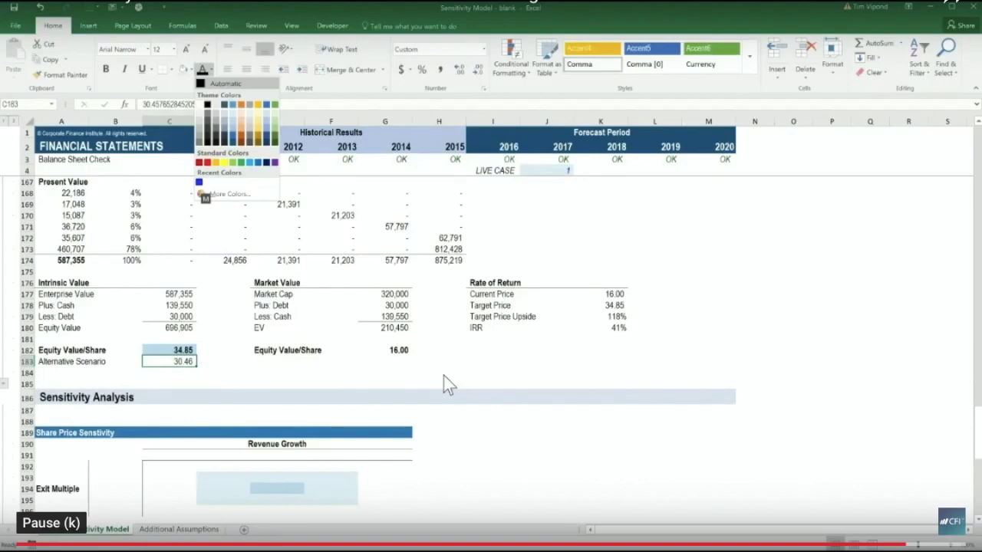
pyautogui.press('Down')
pyautogui.press('Left')
pyautogui.press('Left')
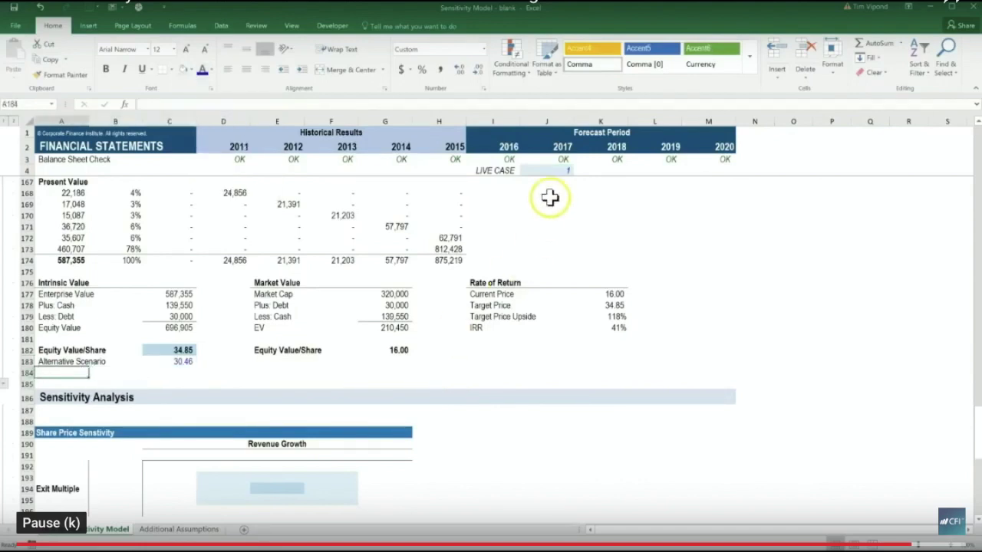
# Step: Switch the live case selector in J4 to 2 and back to 1, comparing Equity Value/Share with the Alternative Scenario value in C183
pyautogui.click(559, 170)
pyautogui.write('2')
pyautogui.hotkey('ctrl', 'Return')
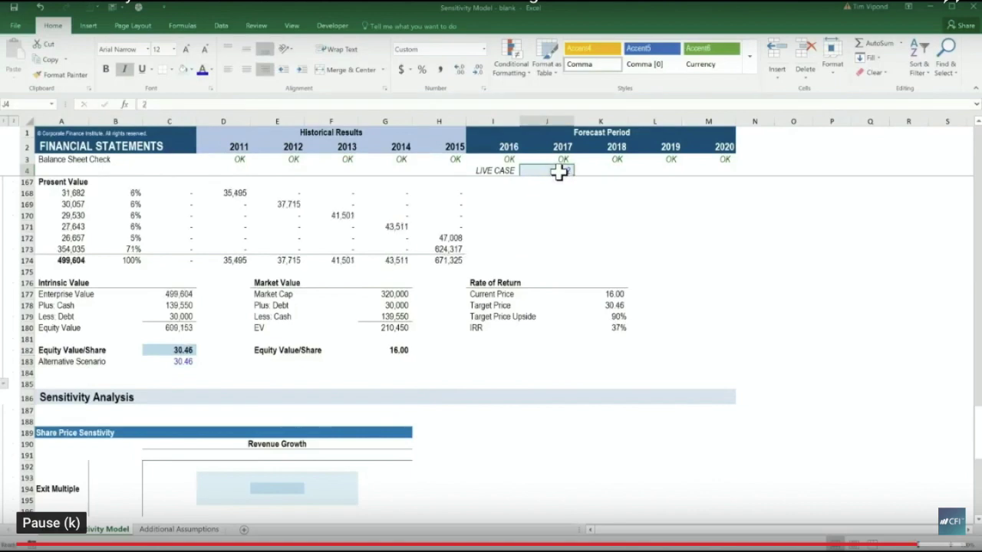
pyautogui.click(171, 361)
pyautogui.click(542, 168)
pyautogui.write('1')
pyautogui.hotkey('ctrl', 'Return')
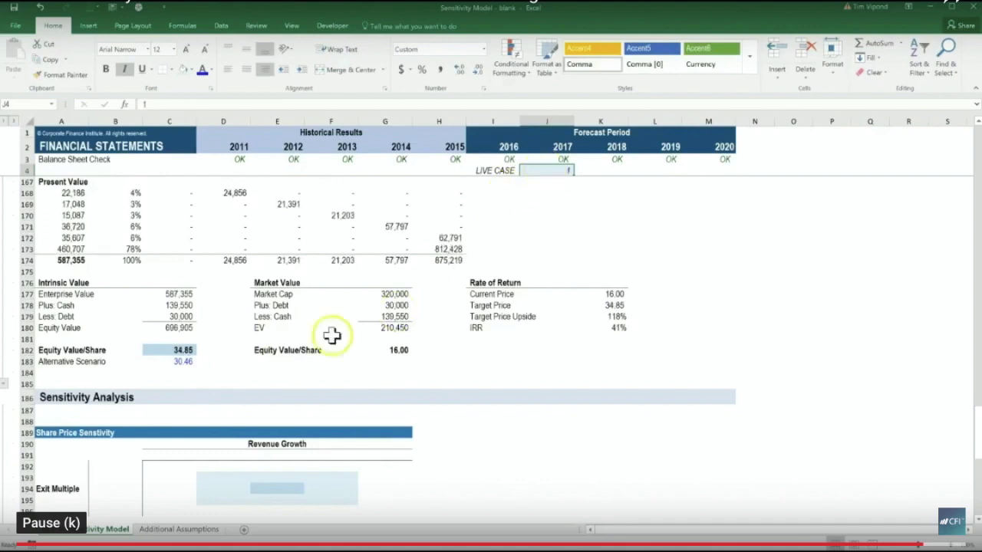
pyautogui.click(177, 361)
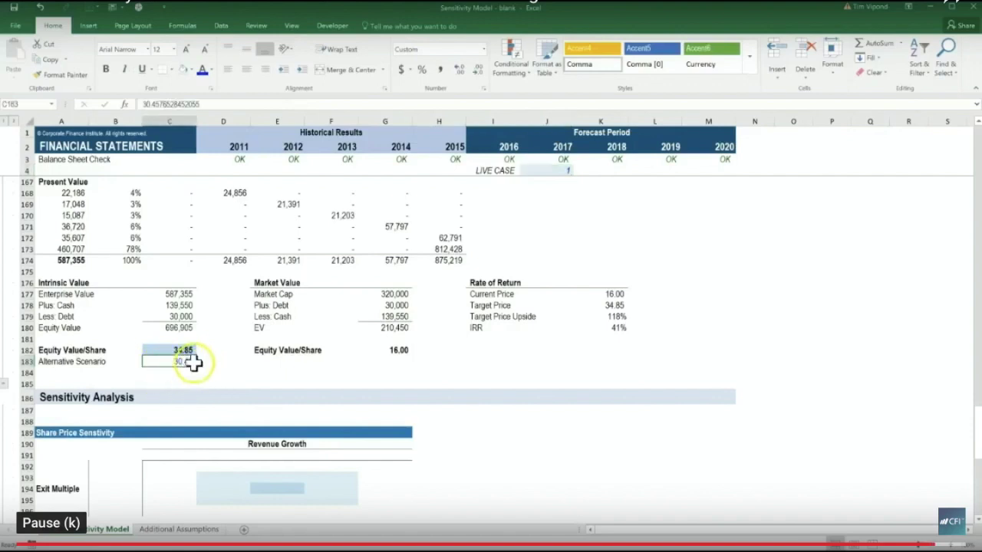